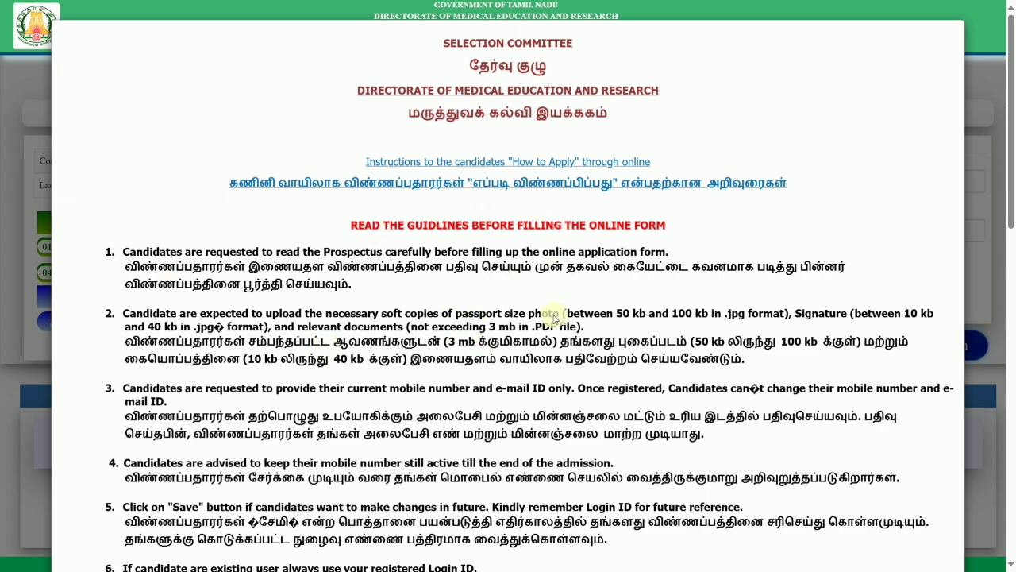
Step: Accept the declaration at the end of the application instructions and continue to the registration form
{"action": "scroll", "coordinate": [554, 316], "scroll_direction": "down", "scroll_amount": 7}
{"action": "scroll", "coordinate": [552, 335], "scroll_direction": "down", "scroll_amount": 5}
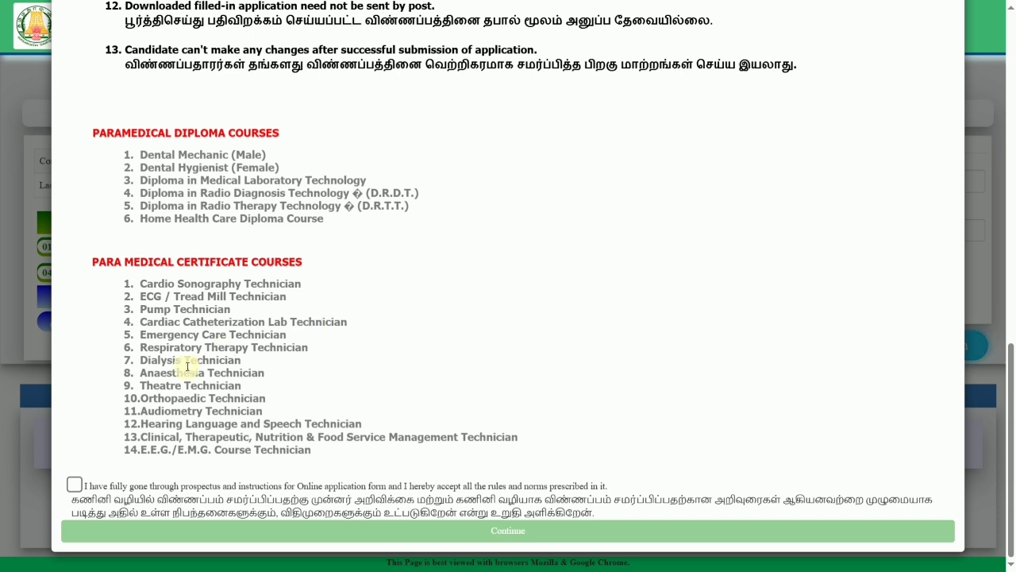
{"action": "left_click", "coordinate": [74, 484]}
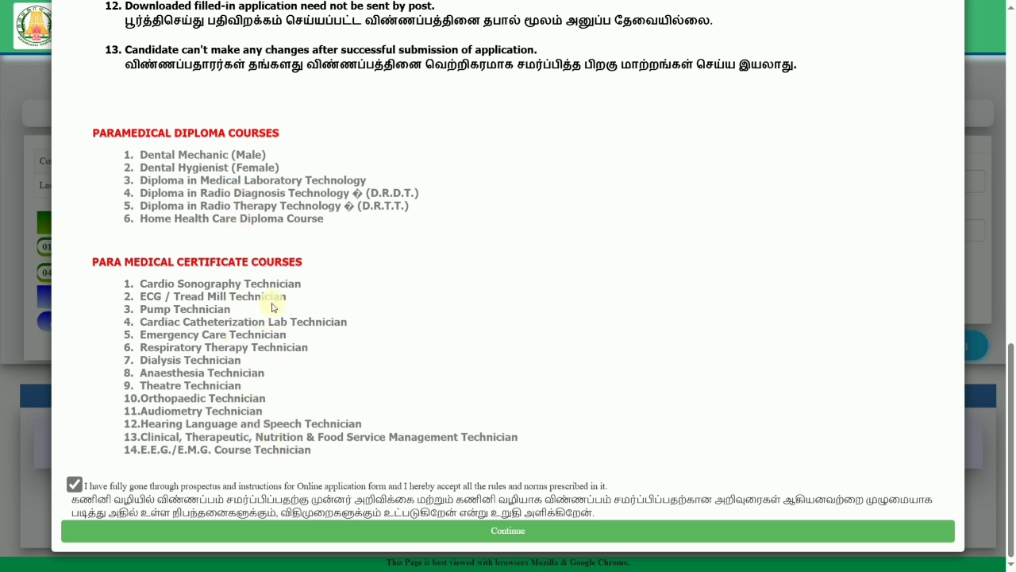
{"action": "left_click", "coordinate": [515, 534]}
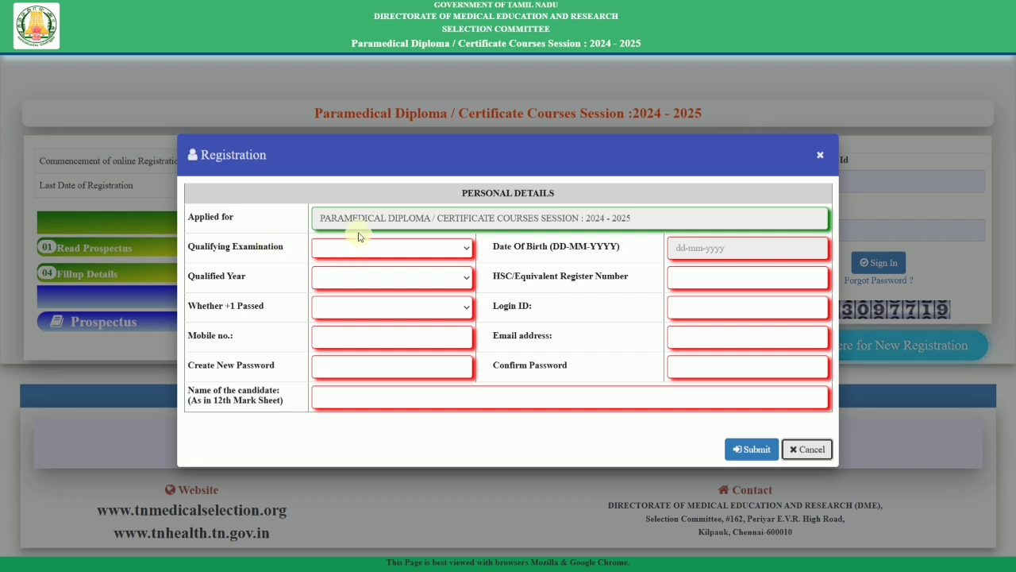
Step: Choose HSC as the qualifying examination and 2024 as the qualified year in the registration form
{"action": "left_click_drag", "start_coordinate": [321, 219], "coordinate": [635, 226]}
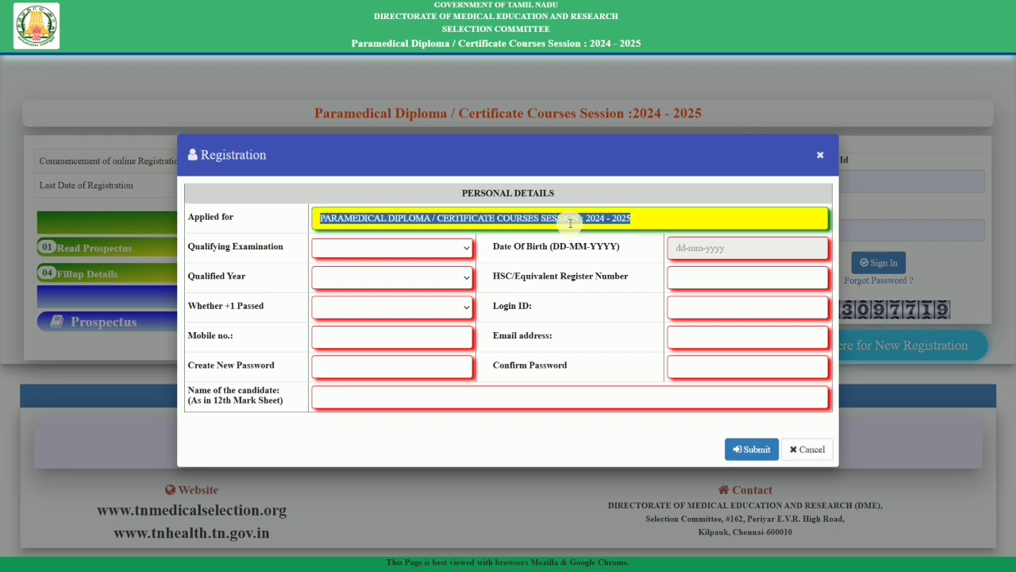
{"action": "left_click", "coordinate": [355, 247]}
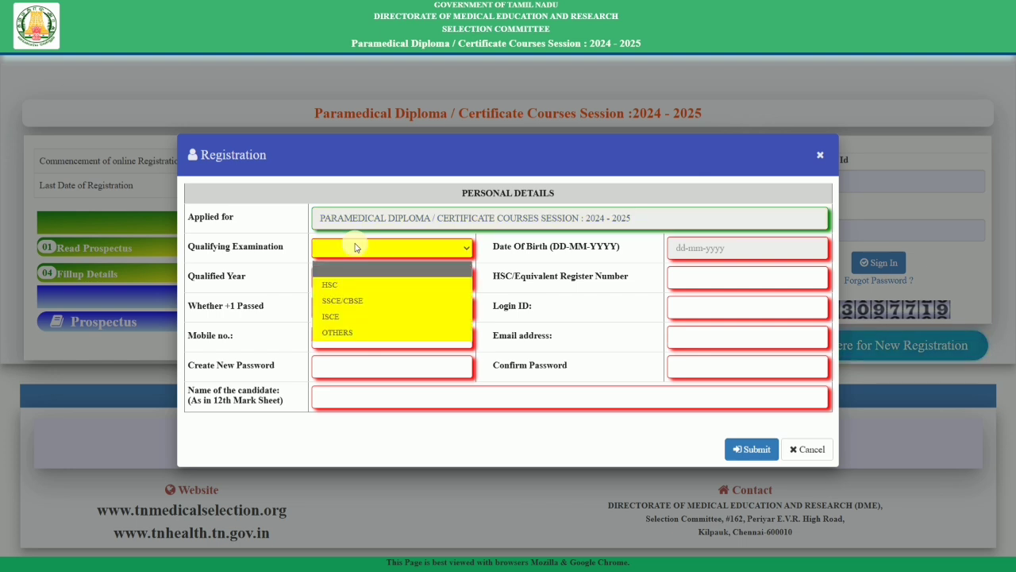
{"action": "left_click", "coordinate": [366, 284]}
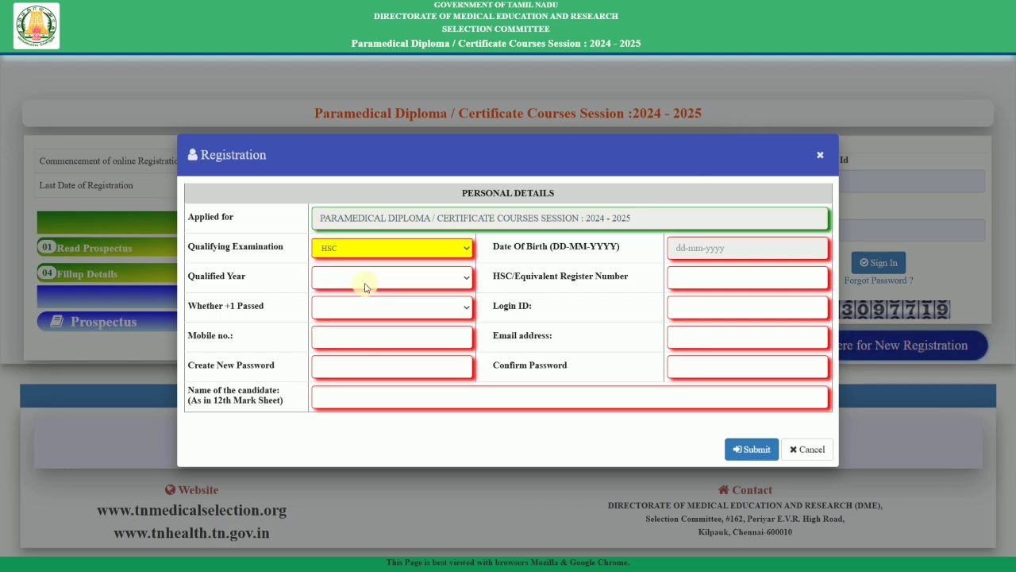
{"action": "left_click", "coordinate": [395, 251]}
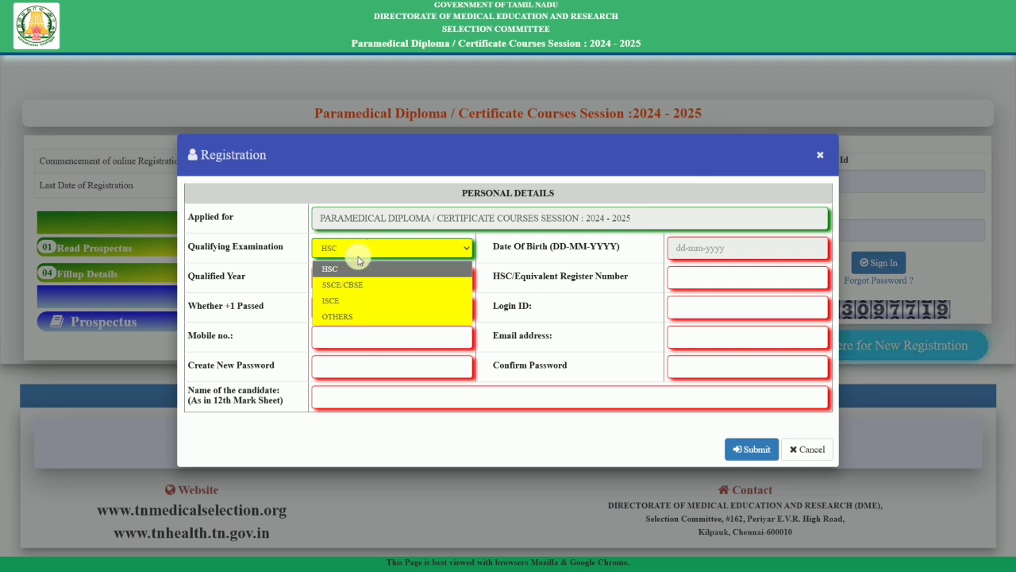
{"action": "left_click", "coordinate": [389, 204]}
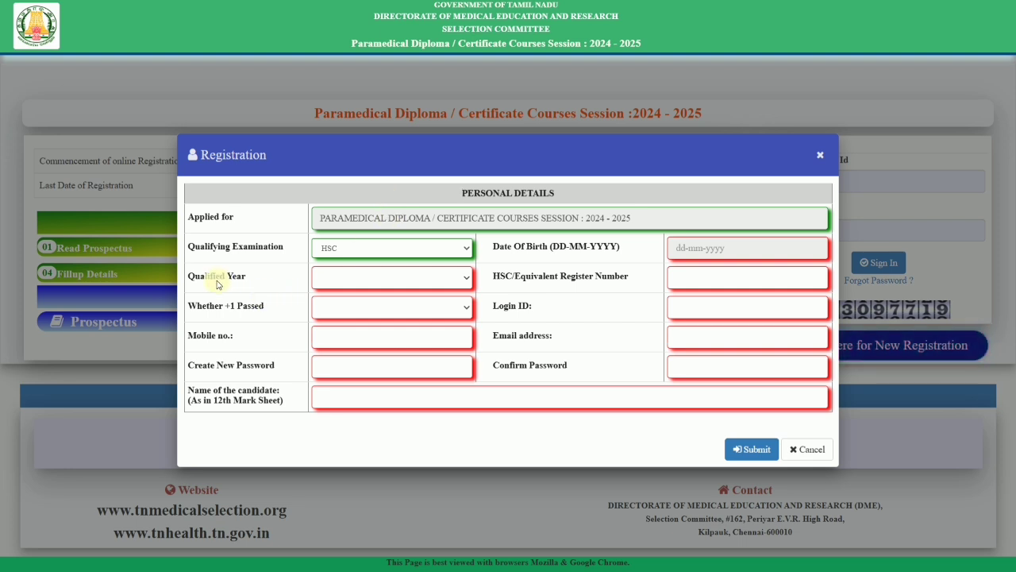
{"action": "left_click", "coordinate": [336, 280]}
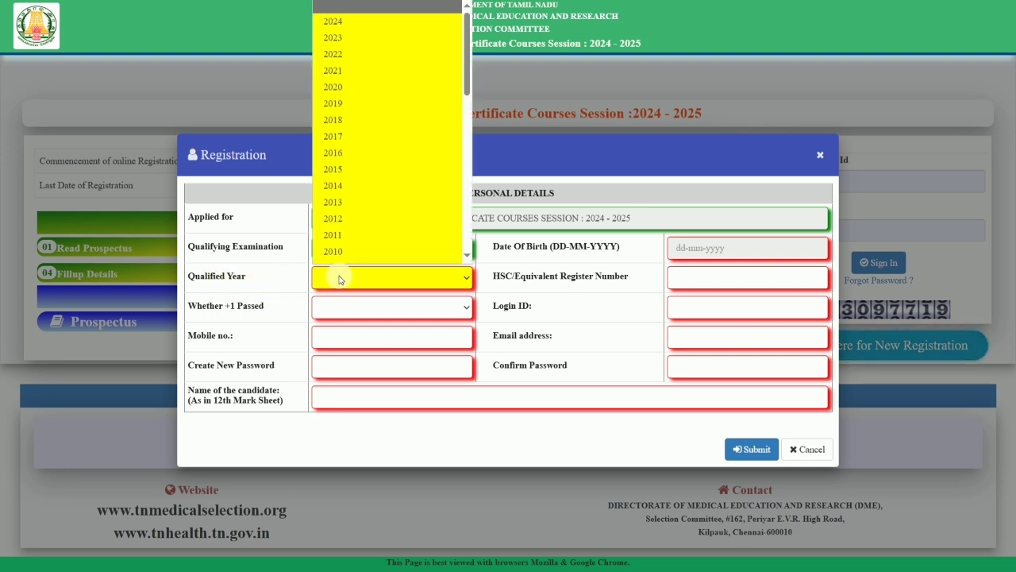
{"action": "left_click", "coordinate": [348, 21]}
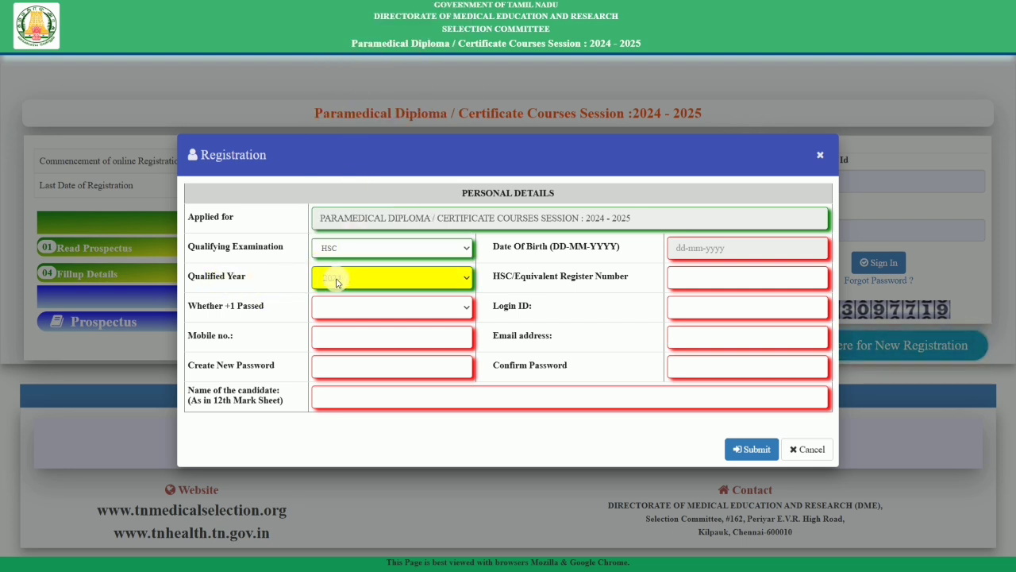
Step: Answer YES to whether +1 is passed and go through the EMIS ID, mobile number and candidate name fields
{"action": "left_click", "coordinate": [362, 319]}
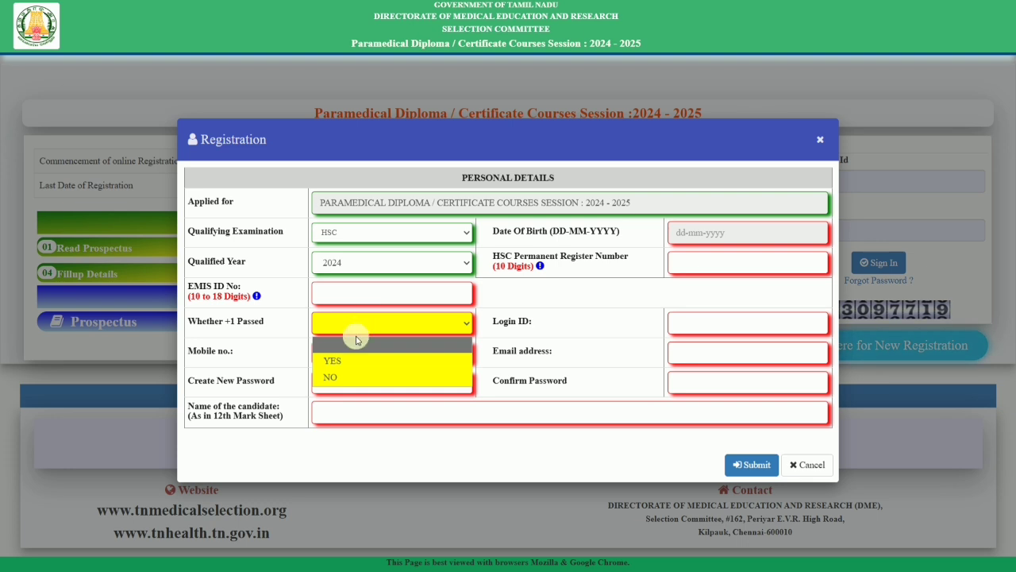
{"action": "left_click", "coordinate": [346, 361]}
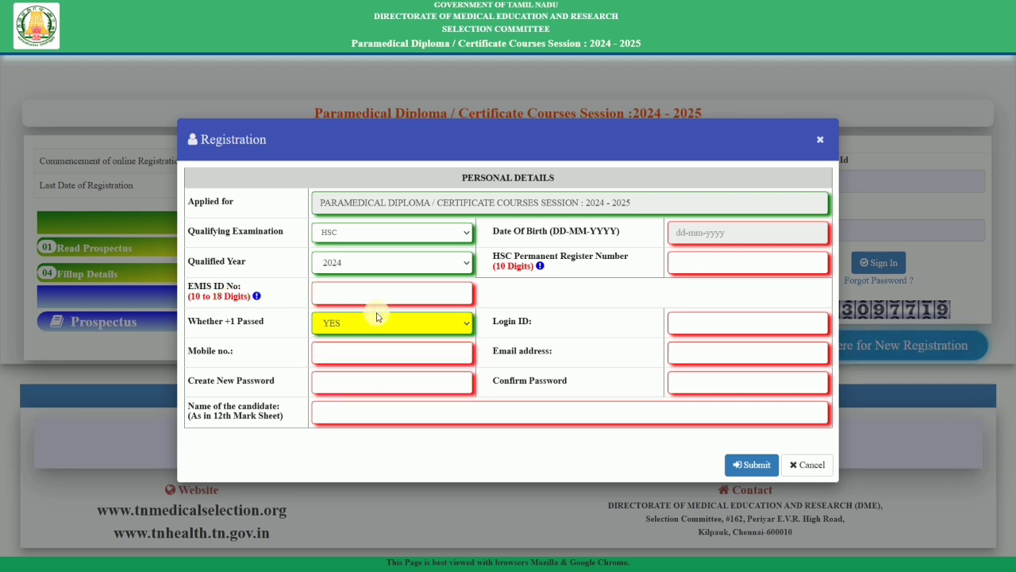
{"action": "left_click", "coordinate": [405, 299]}
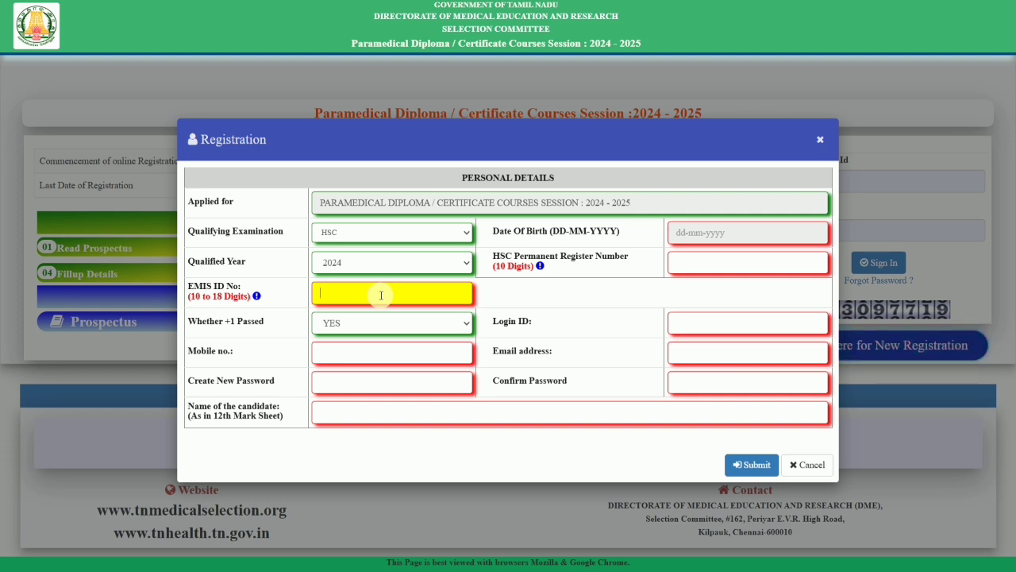
{"action": "left_click", "coordinate": [361, 323]}
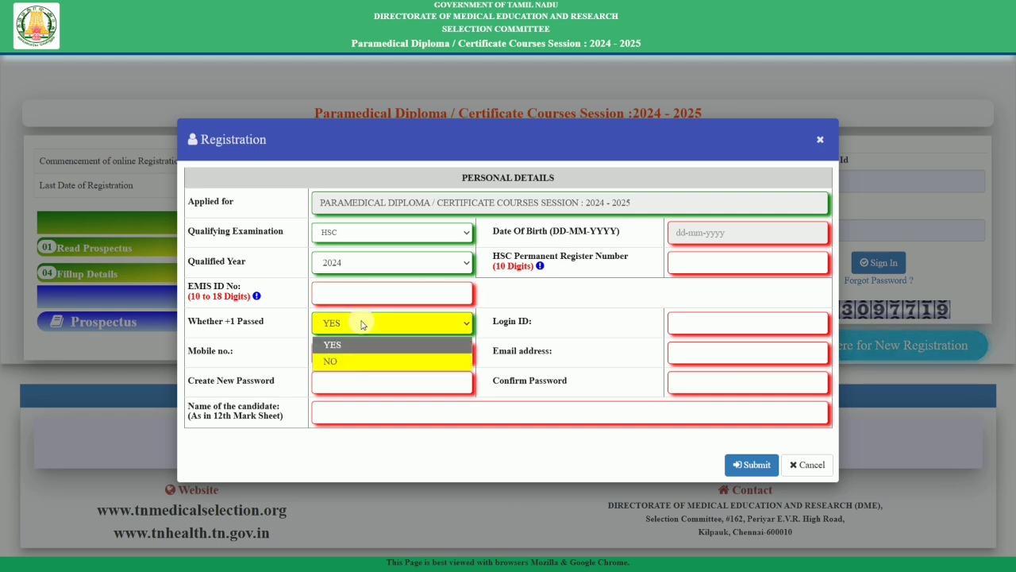
{"action": "left_click", "coordinate": [355, 345]}
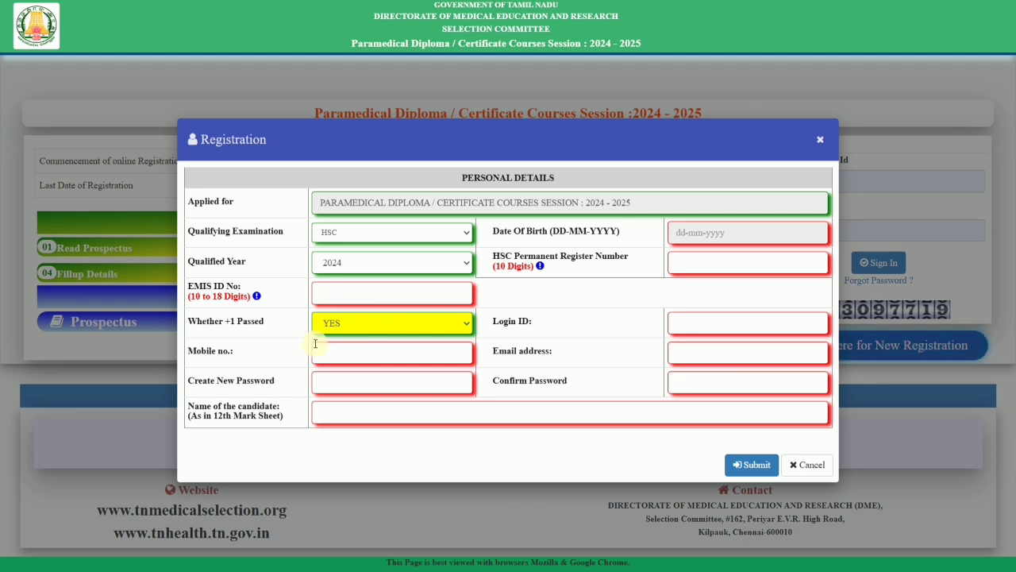
{"action": "left_click", "coordinate": [346, 357]}
{"action": "left_click", "coordinate": [533, 375]}
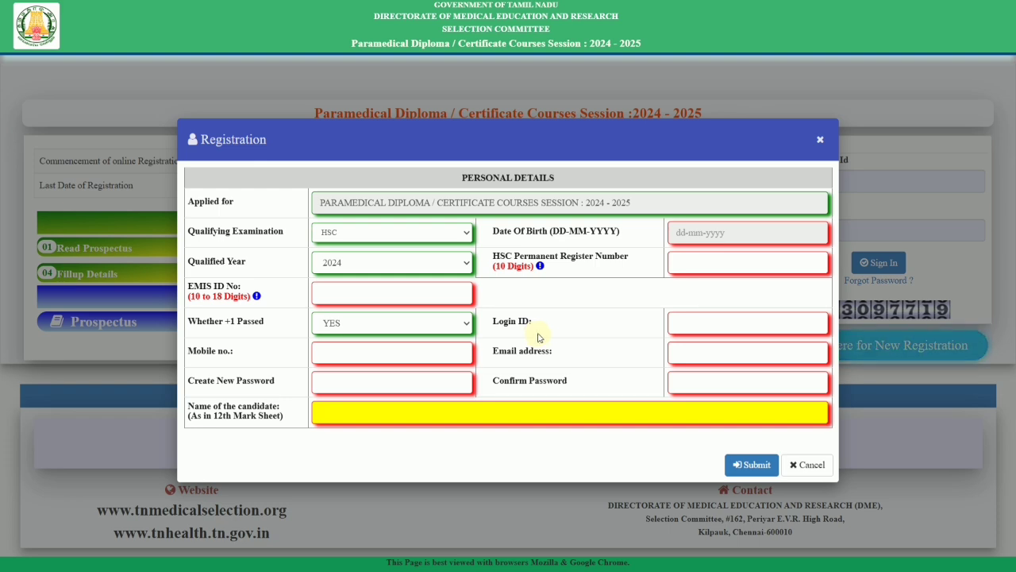
Step: Close the registration form without submitting and sign in with the prefilled login details
{"action": "left_click", "coordinate": [820, 139]}
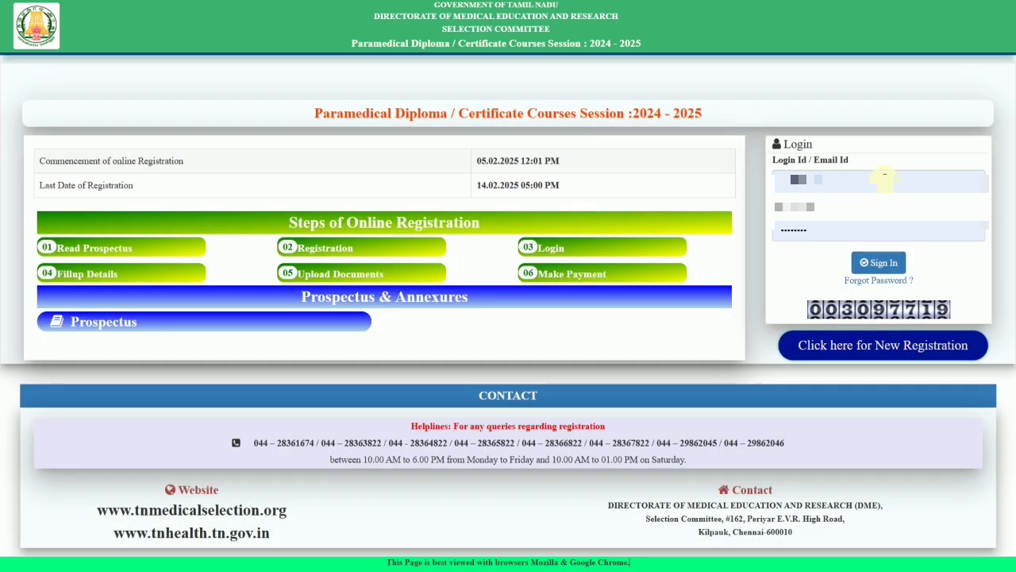
{"action": "left_click", "coordinate": [884, 260]}
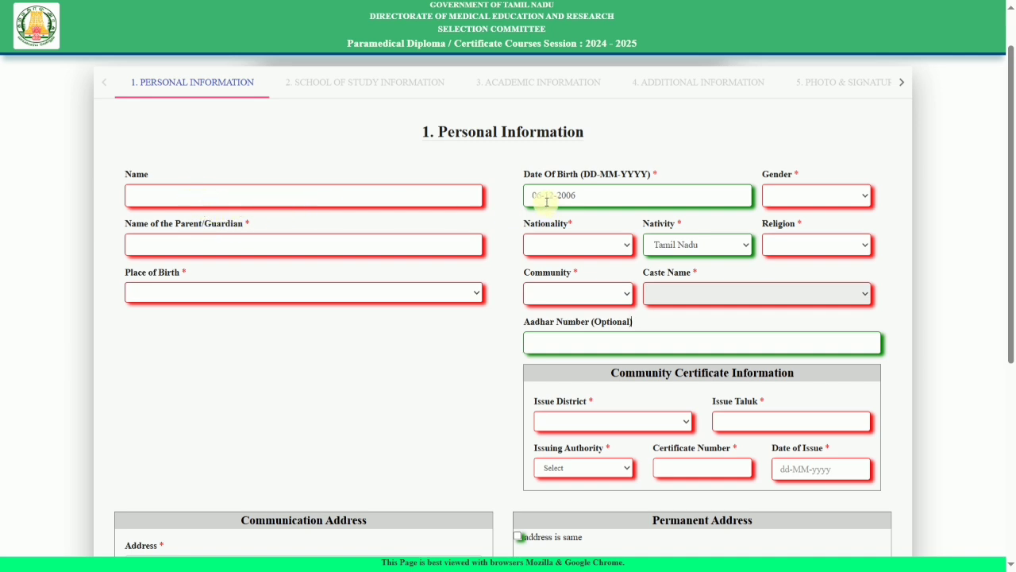
Step: In the personal information, set the gender to Female, the nationality to Indian and the religion to Hindu
{"action": "left_click", "coordinate": [797, 198]}
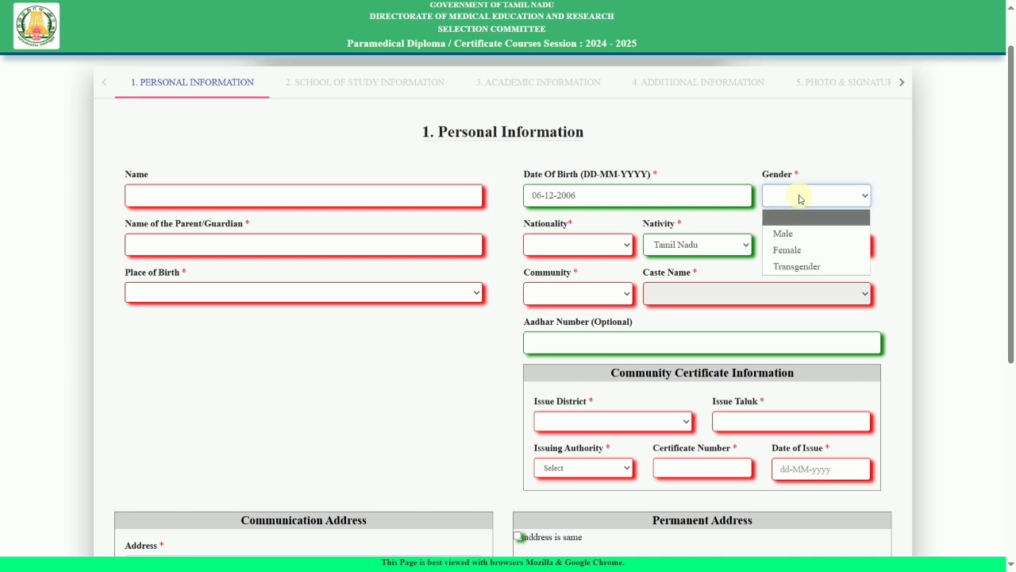
{"action": "left_click", "coordinate": [798, 250]}
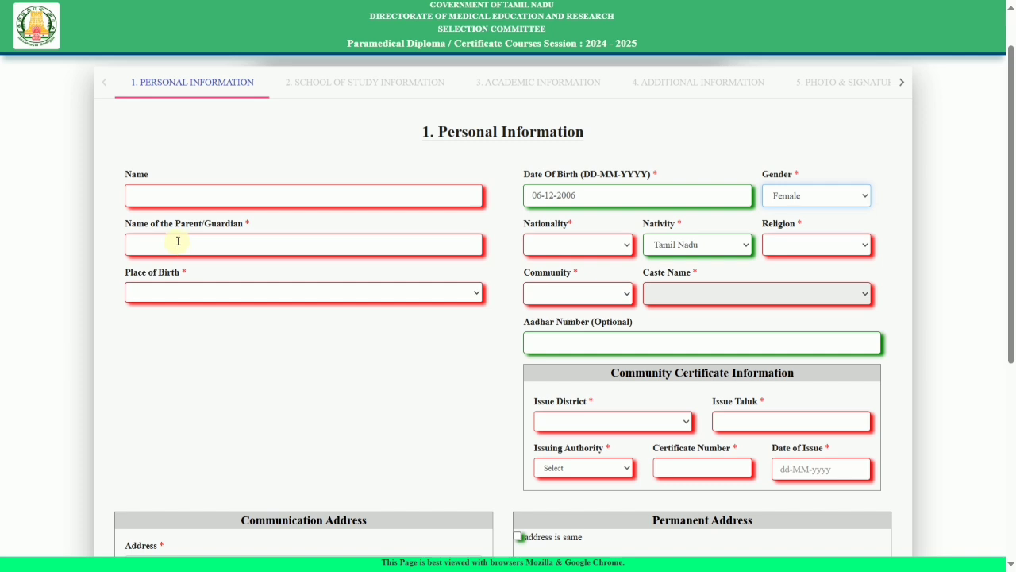
{"action": "left_click", "coordinate": [562, 243]}
{"action": "left_click", "coordinate": [557, 283]}
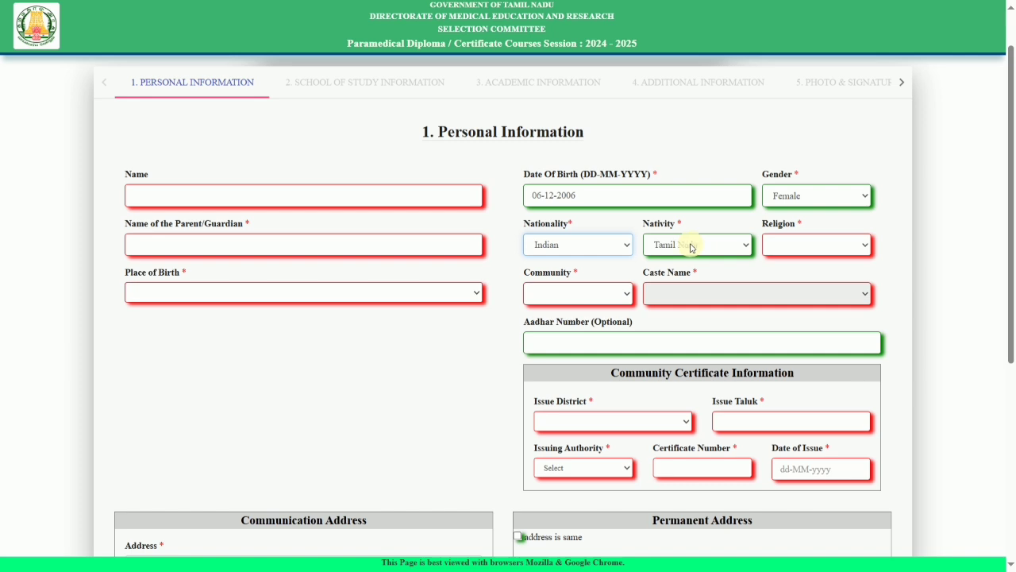
{"action": "left_click", "coordinate": [813, 248]}
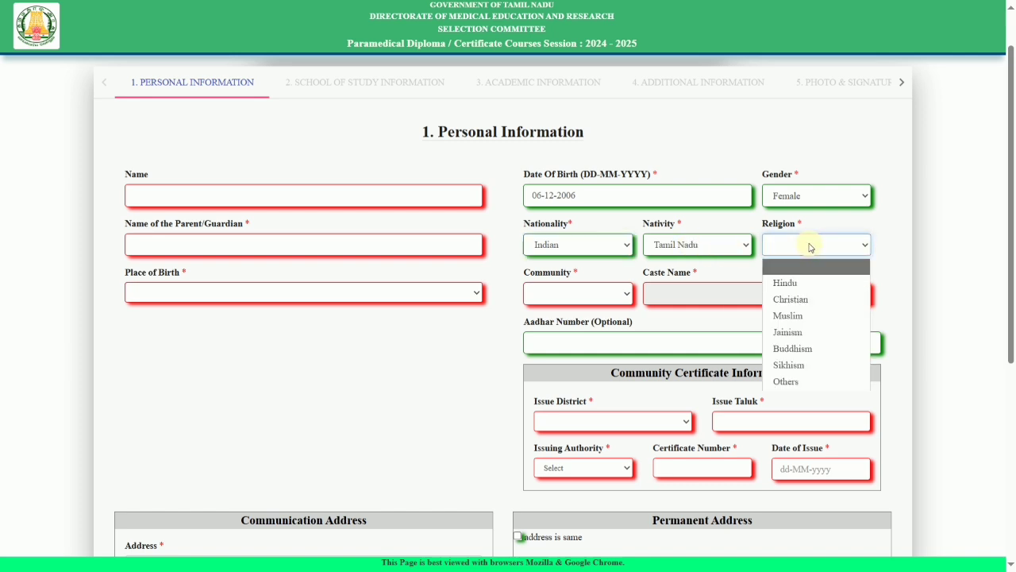
{"action": "left_click", "coordinate": [802, 284]}
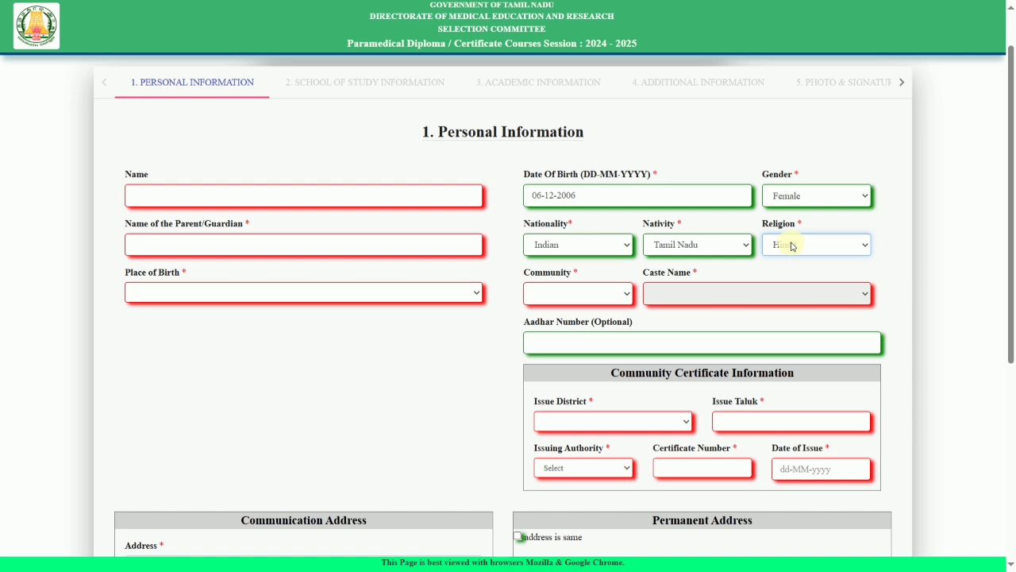
Step: Set the place of birth to TAMIL NADU and the community to OC
{"action": "left_click", "coordinate": [347, 297]}
{"action": "scroll", "coordinate": [286, 176], "scroll_direction": "down", "scroll_amount": 5}
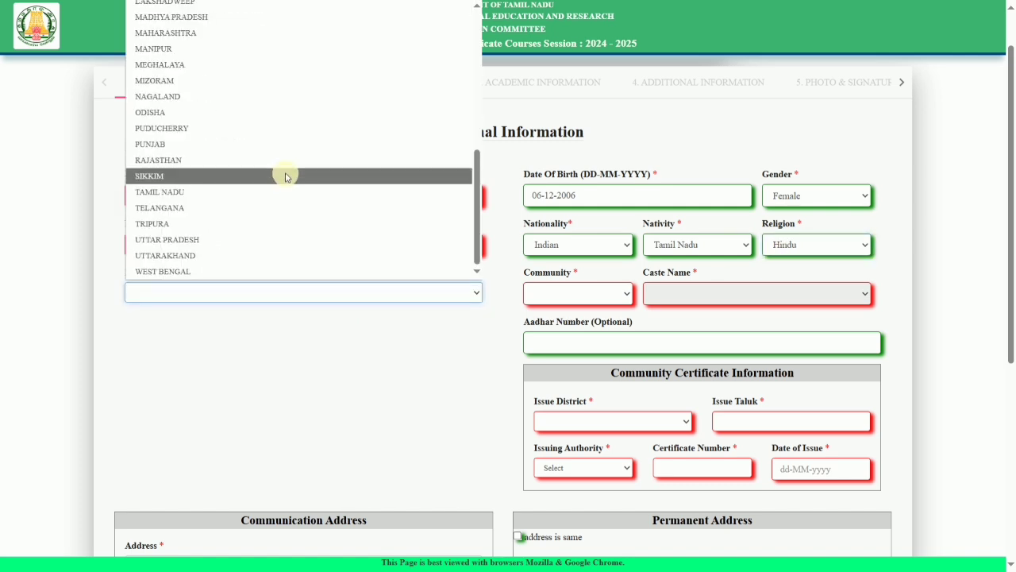
{"action": "left_click", "coordinate": [266, 191]}
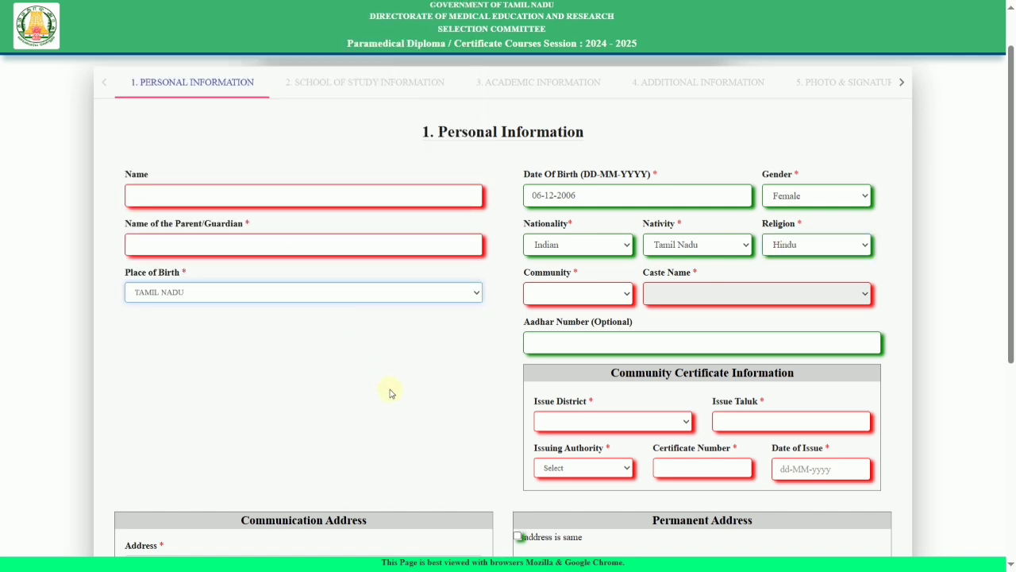
{"action": "left_click", "coordinate": [565, 298]}
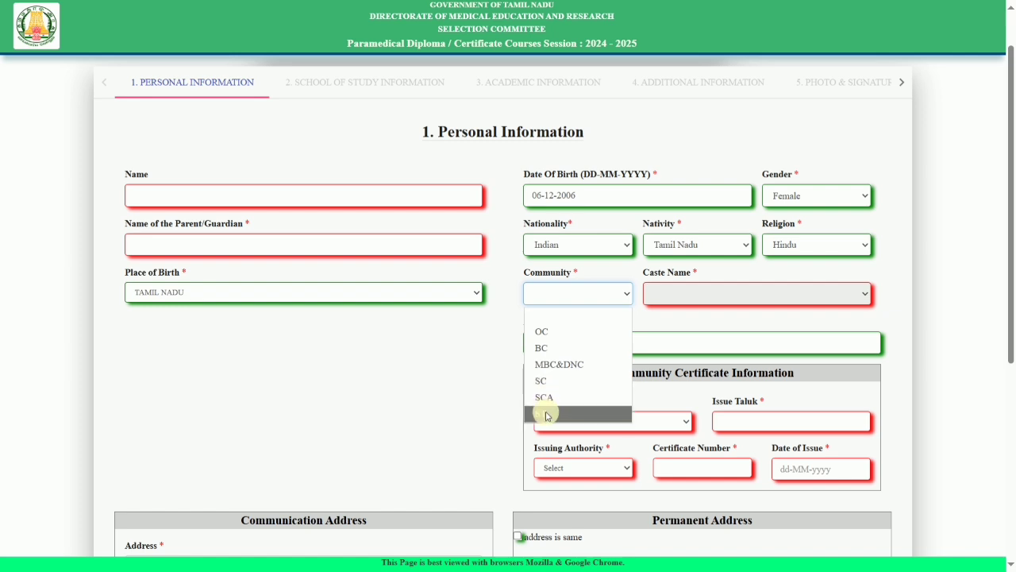
{"action": "left_click", "coordinate": [555, 332]}
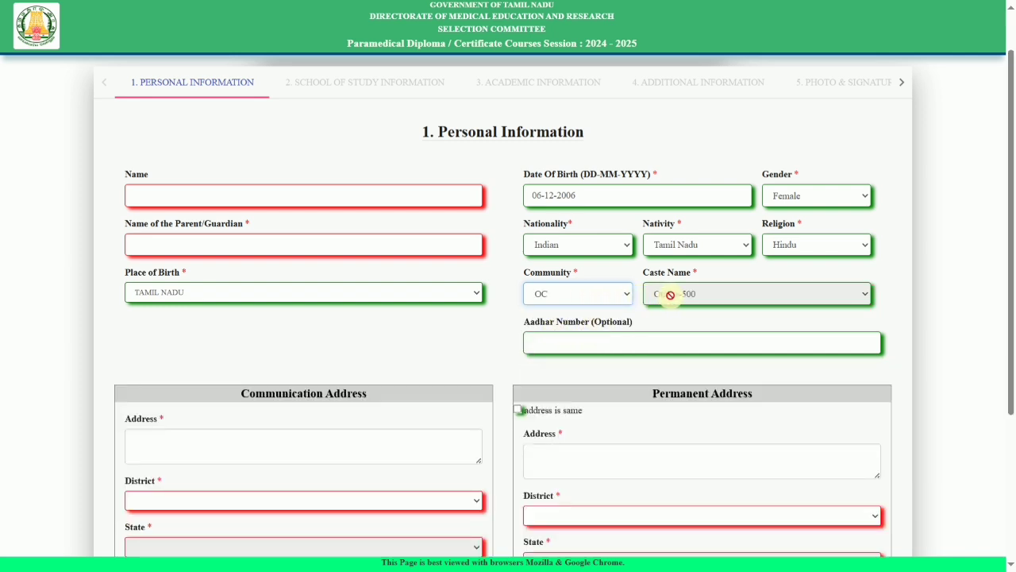
{"action": "left_click", "coordinate": [599, 304]}
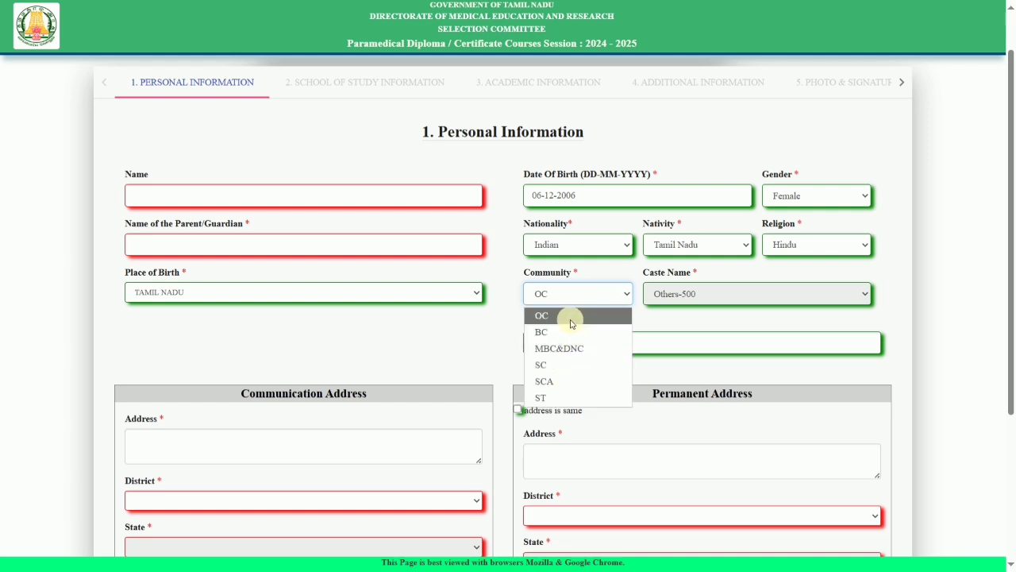
{"action": "left_click", "coordinate": [949, 333]}
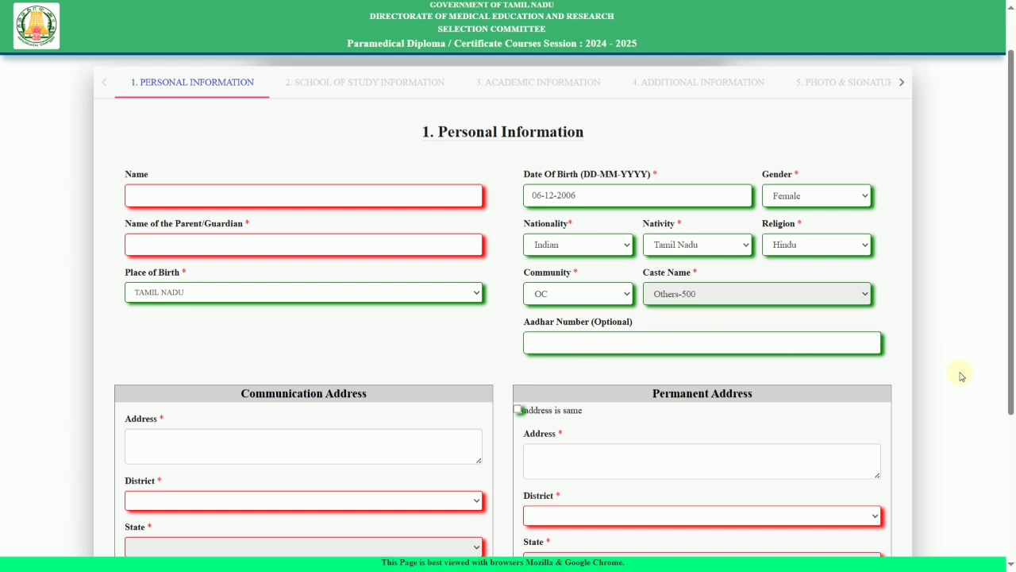
Step: Set Orthopeadically Physically Disabled to No in the special reservation information
{"action": "scroll", "coordinate": [961, 376], "scroll_direction": "down", "scroll_amount": 3}
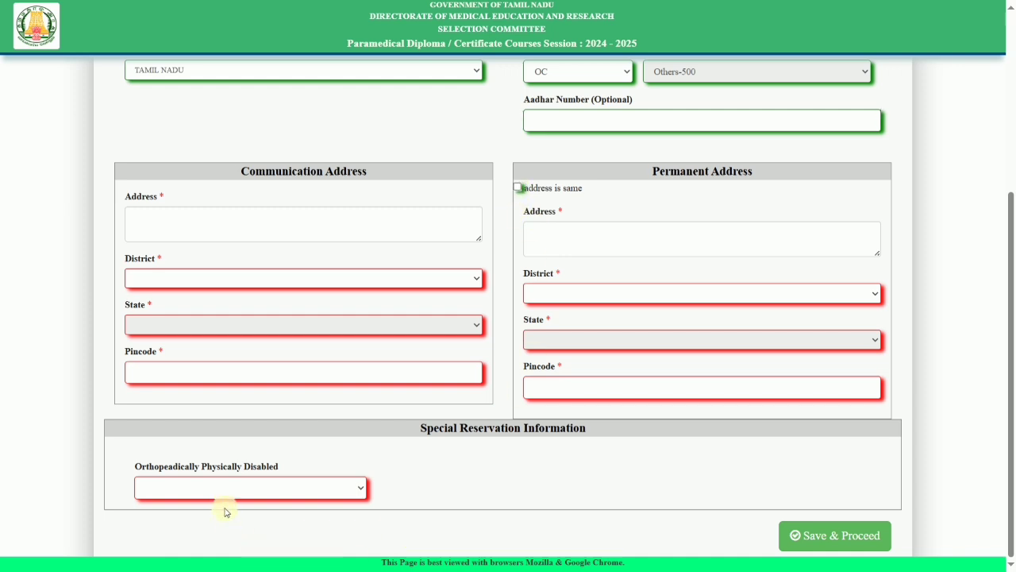
{"action": "left_click", "coordinate": [204, 485]}
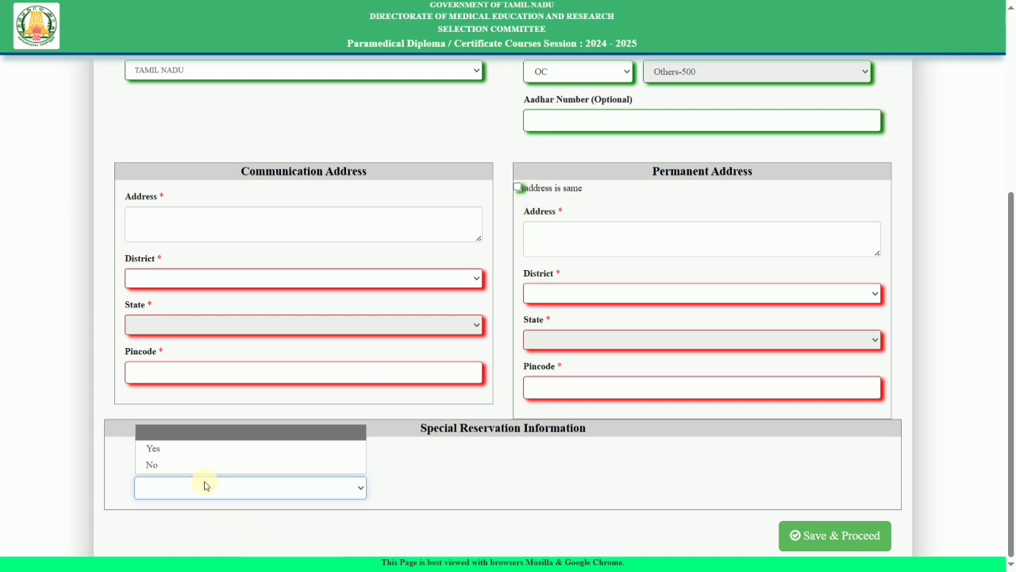
{"action": "left_click", "coordinate": [246, 465]}
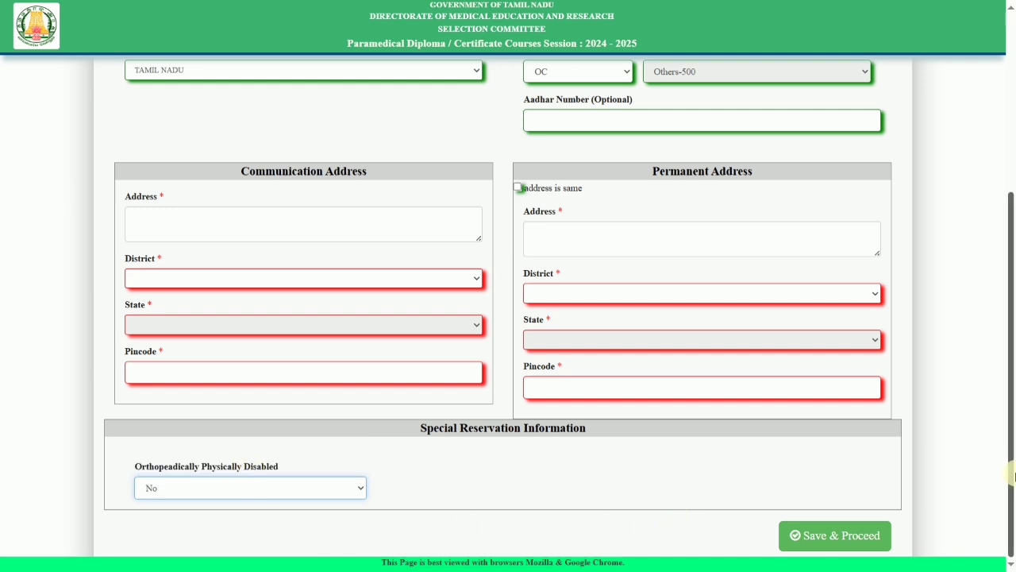
{"action": "scroll", "coordinate": [921, 498], "scroll_direction": "up", "scroll_amount": 1}
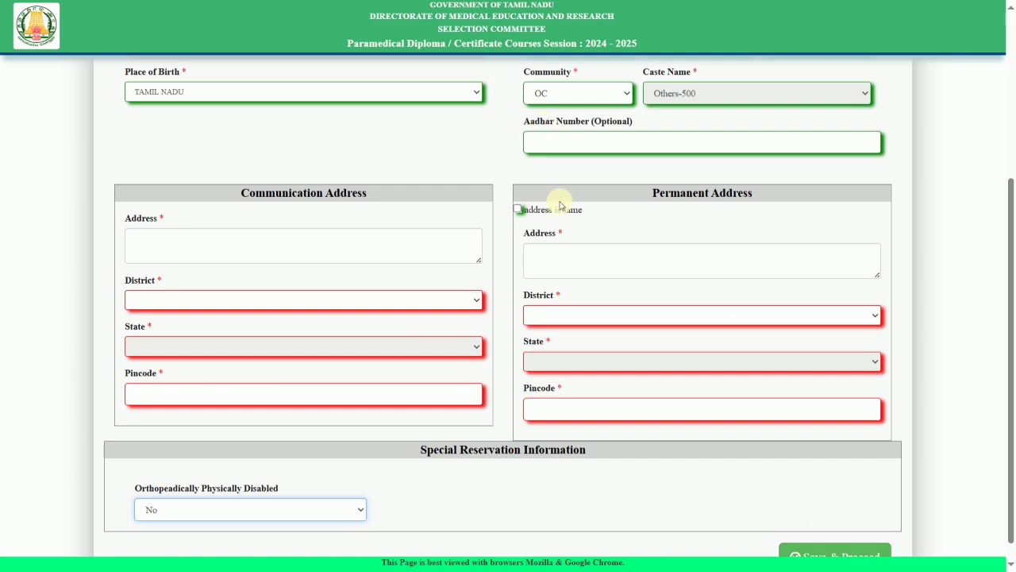
{"action": "scroll", "coordinate": [560, 204], "scroll_direction": "up", "scroll_amount": 4}
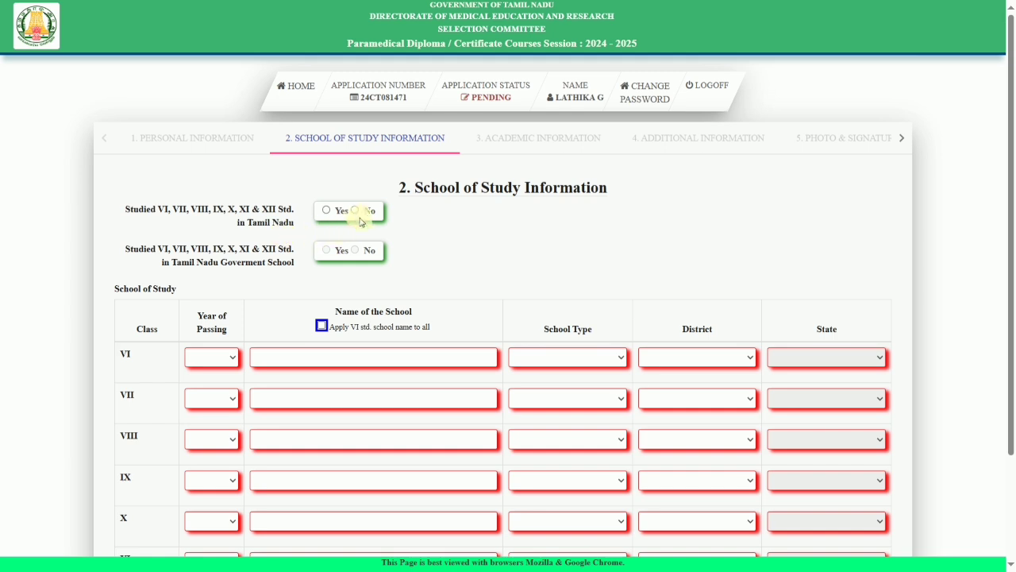
Step: Answer Yes to having studied VI to XII Std. in Tamil Nadu and No to a Tamil Nadu government school
{"action": "left_click", "coordinate": [327, 211]}
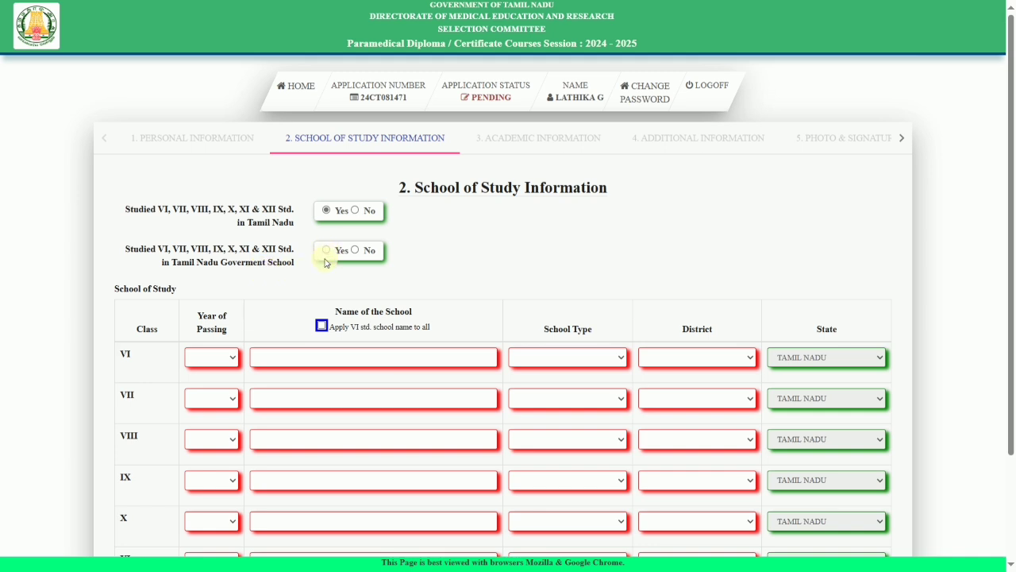
{"action": "left_click", "coordinate": [355, 251]}
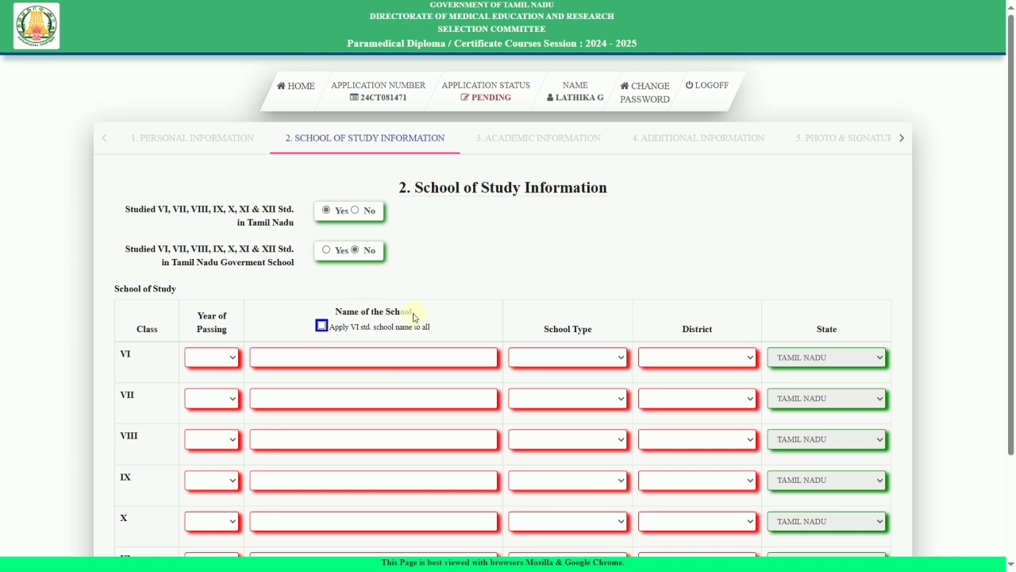
Step: Set the years of passing to 2024 for class XII, 2023 for XI, 2022 for X and 2021 for IX
{"action": "scroll", "coordinate": [412, 317], "scroll_direction": "down", "scroll_amount": 3}
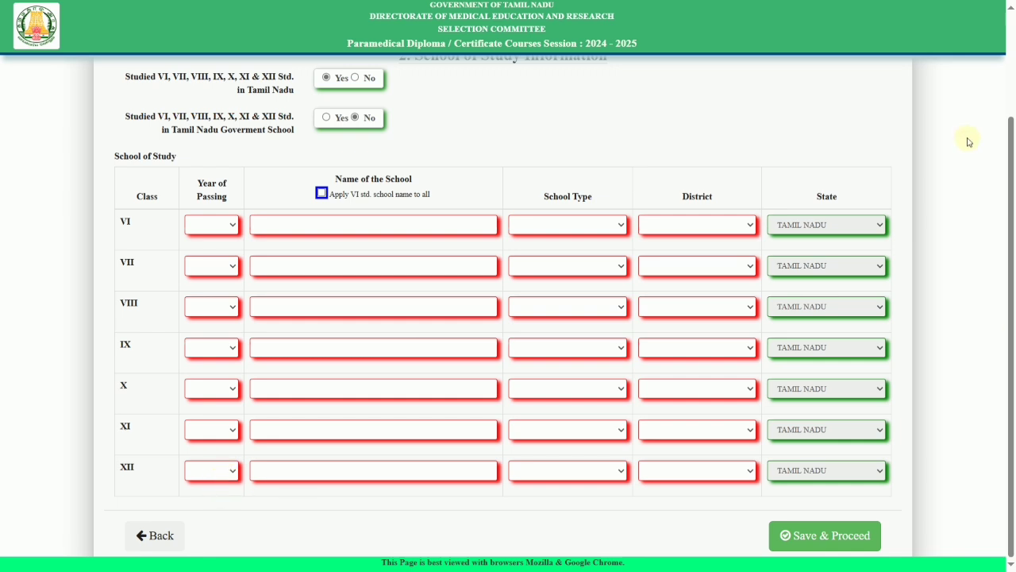
{"action": "left_click", "coordinate": [215, 227]}
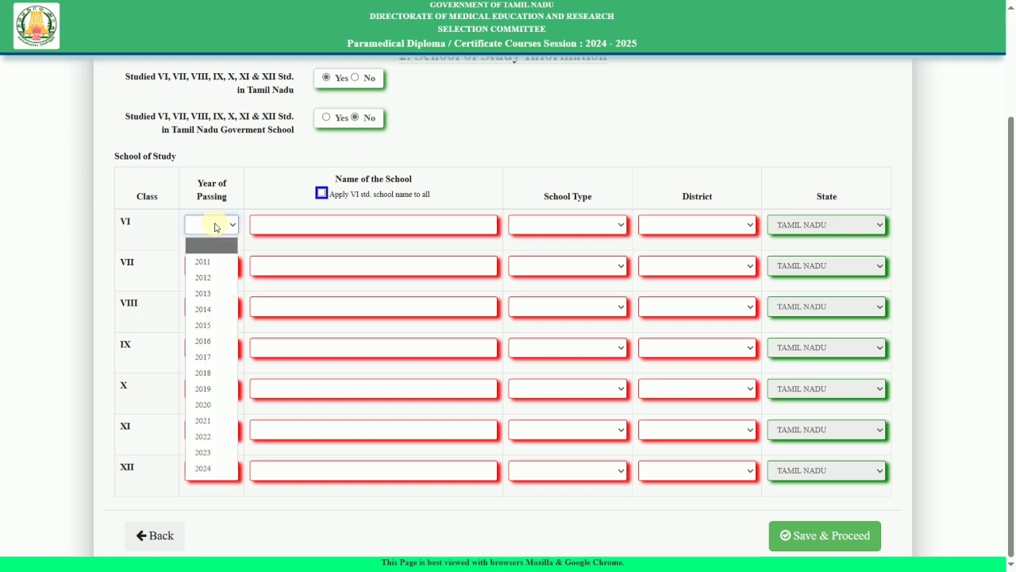
{"action": "left_click", "coordinate": [267, 503]}
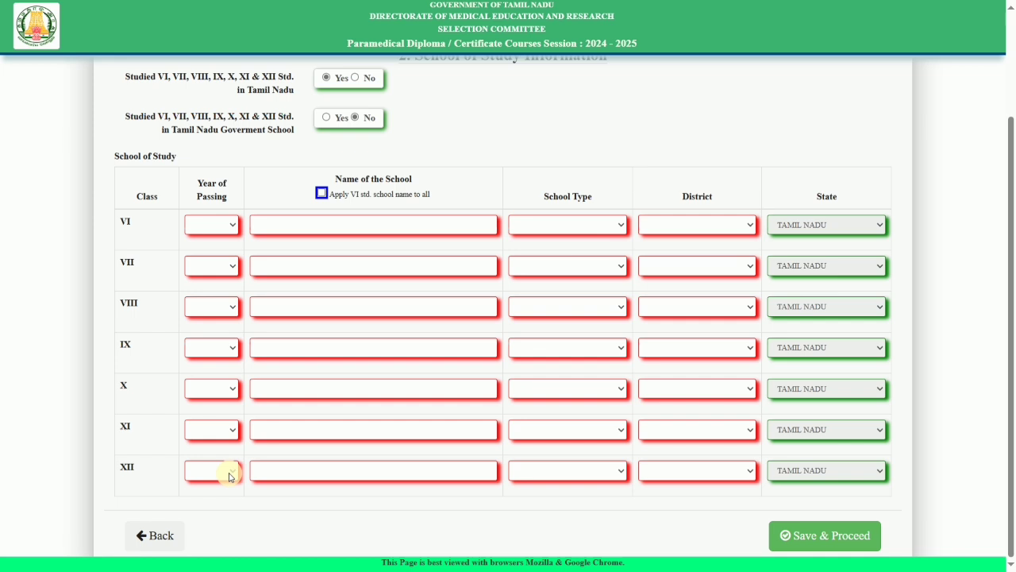
{"action": "left_click", "coordinate": [227, 472]}
{"action": "left_click", "coordinate": [216, 450]}
{"action": "left_click", "coordinate": [211, 434]}
{"action": "left_click", "coordinate": [211, 399]}
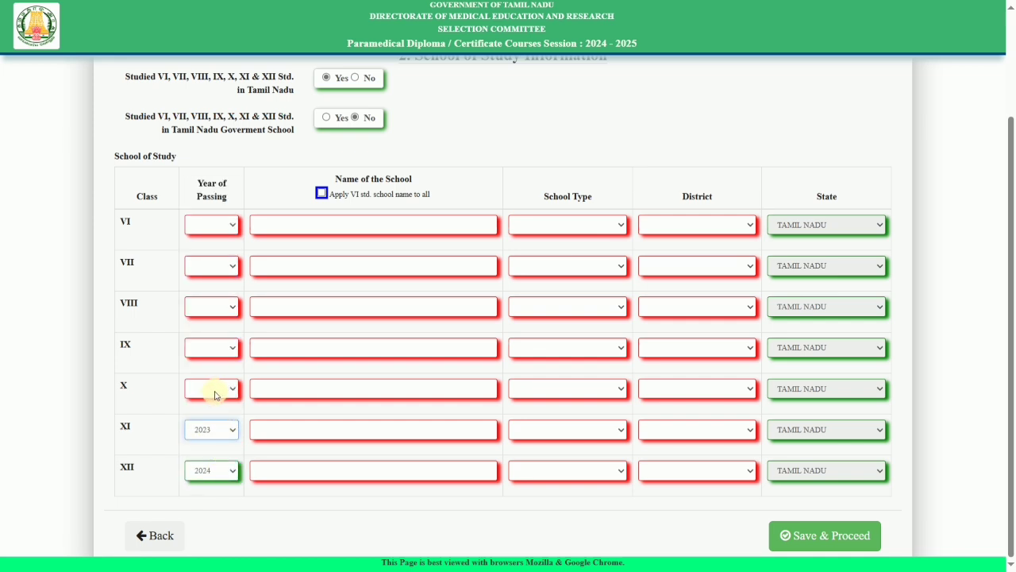
{"action": "left_click", "coordinate": [215, 394]}
{"action": "left_click", "coordinate": [211, 354]}
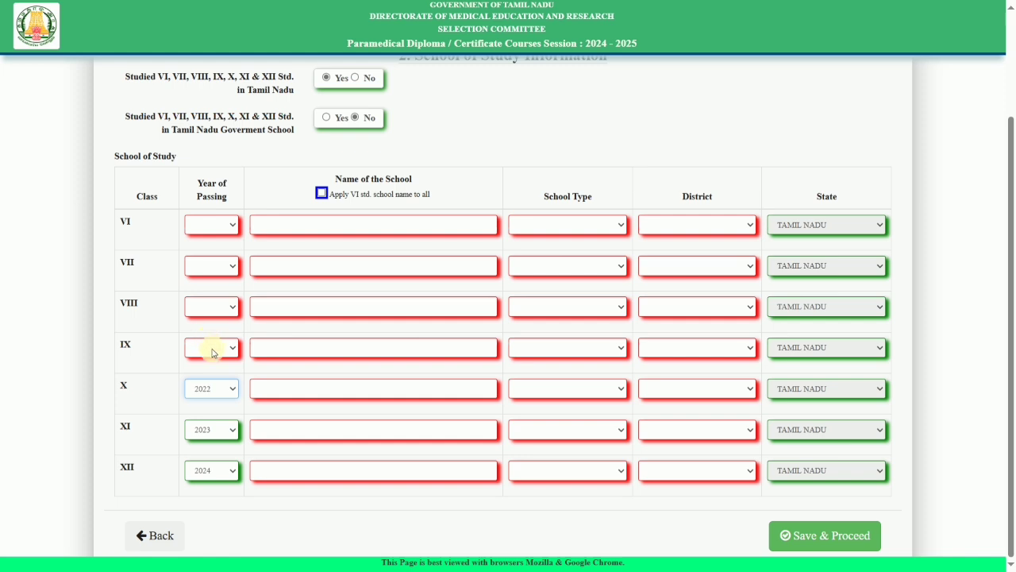
{"action": "left_click", "coordinate": [212, 352]}
{"action": "left_click", "coordinate": [204, 282]}
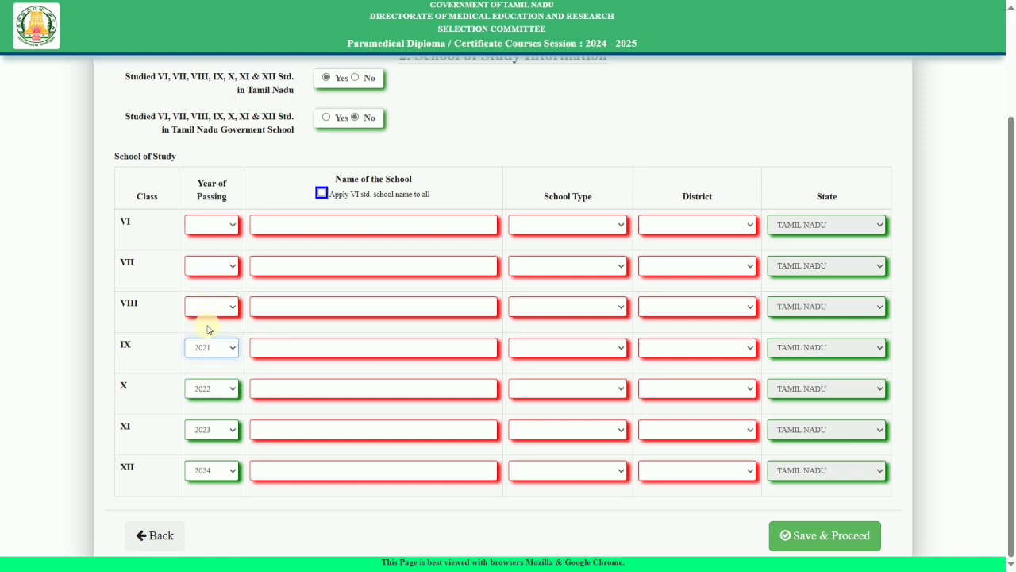
Step: Set the years of passing to 2020 for class VIII, 2019 for VII and 2018 for VI
{"action": "left_click", "coordinate": [210, 309]}
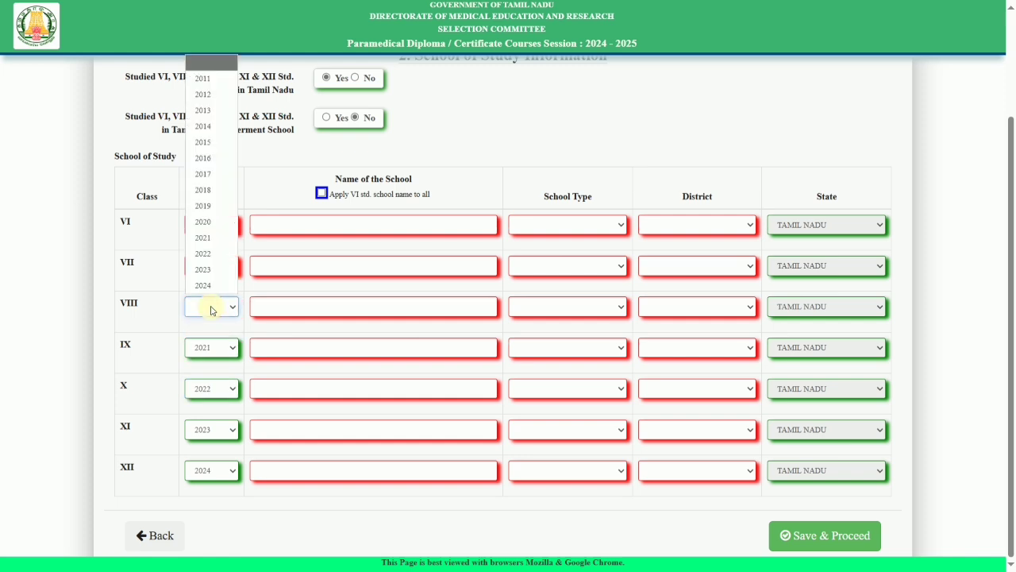
{"action": "left_click", "coordinate": [211, 222]}
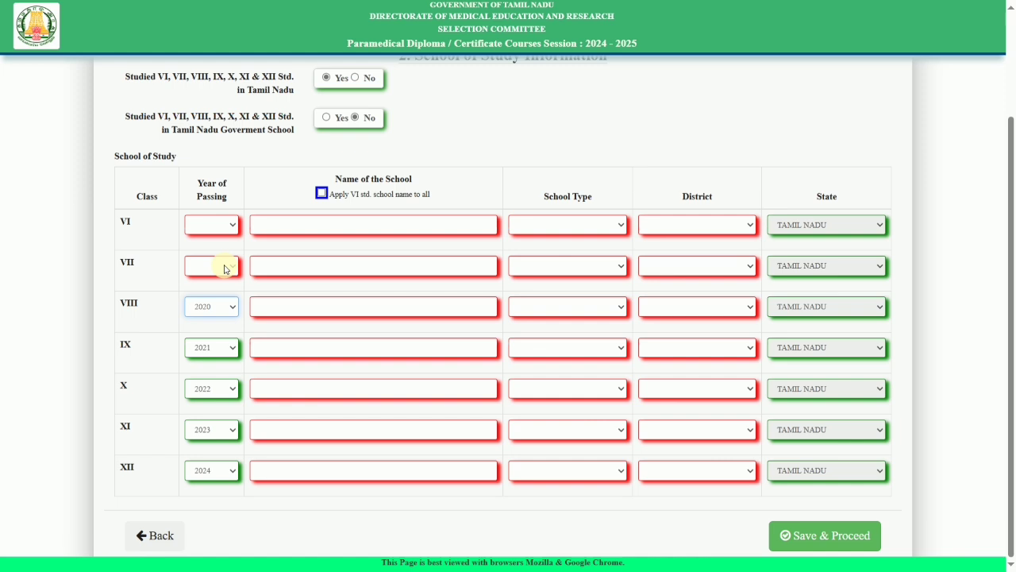
{"action": "left_click", "coordinate": [226, 269]}
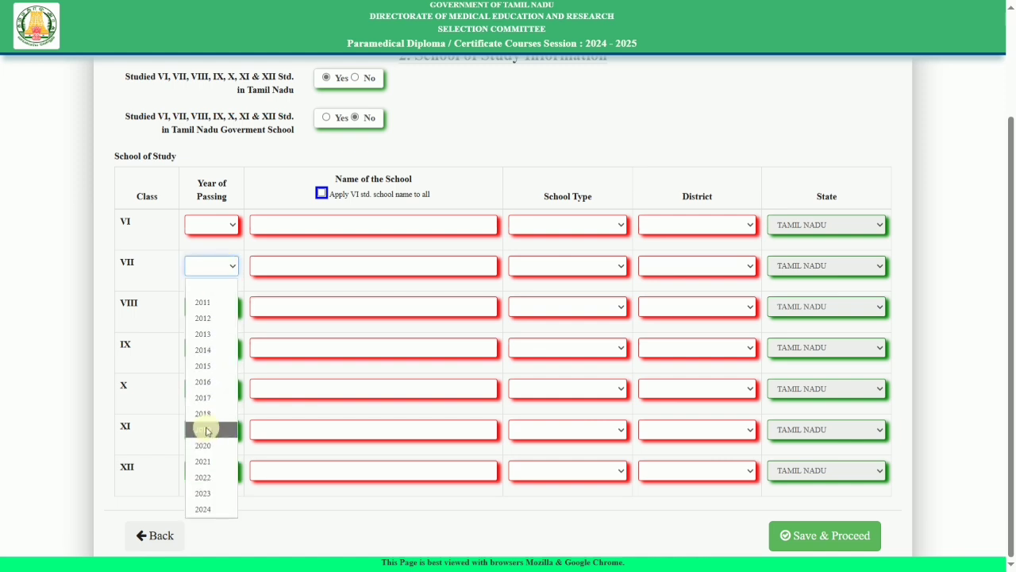
{"action": "left_click", "coordinate": [206, 429]}
{"action": "left_click", "coordinate": [217, 228]}
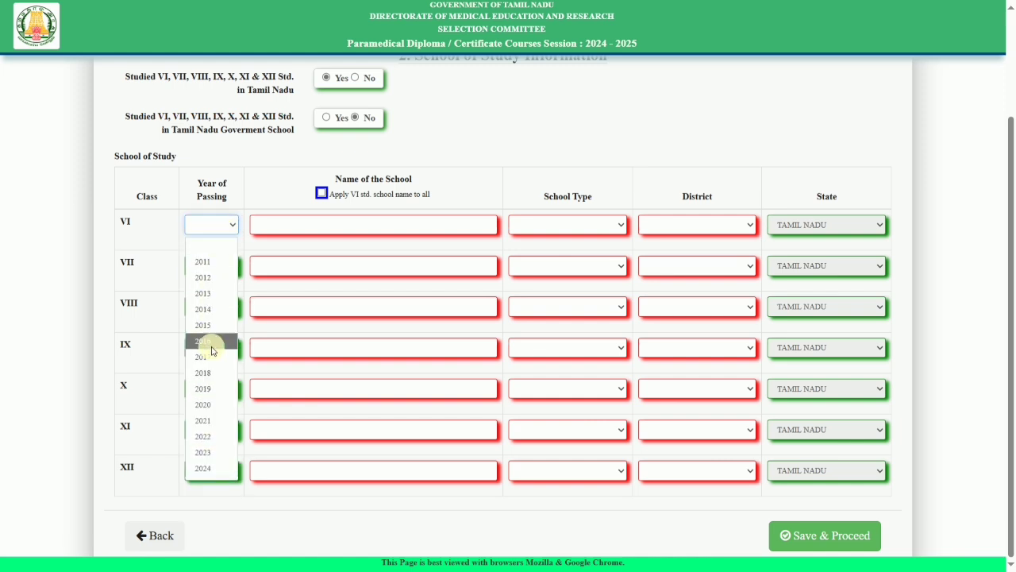
{"action": "left_click", "coordinate": [211, 372]}
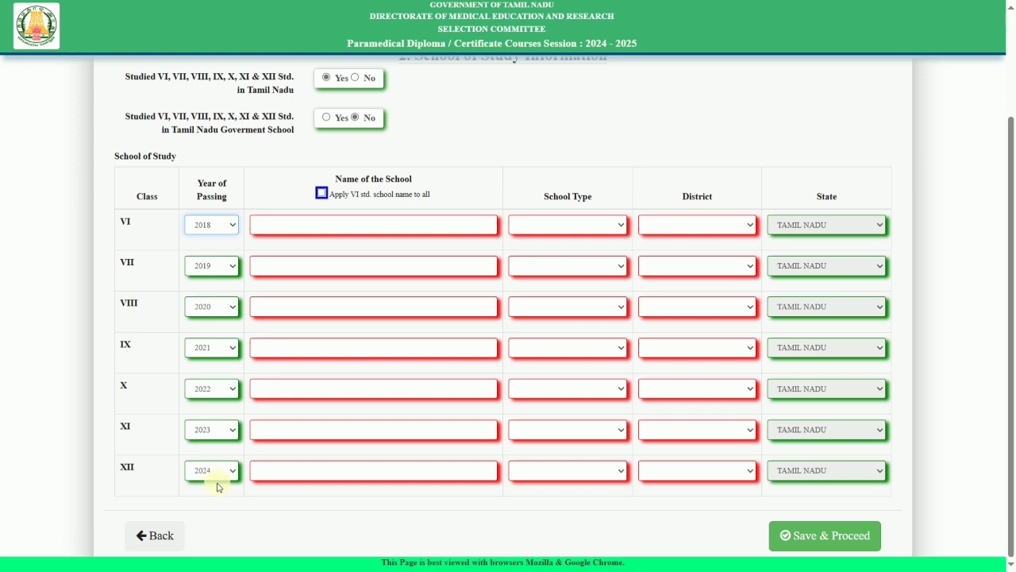
{"action": "left_click", "coordinate": [94, 329]}
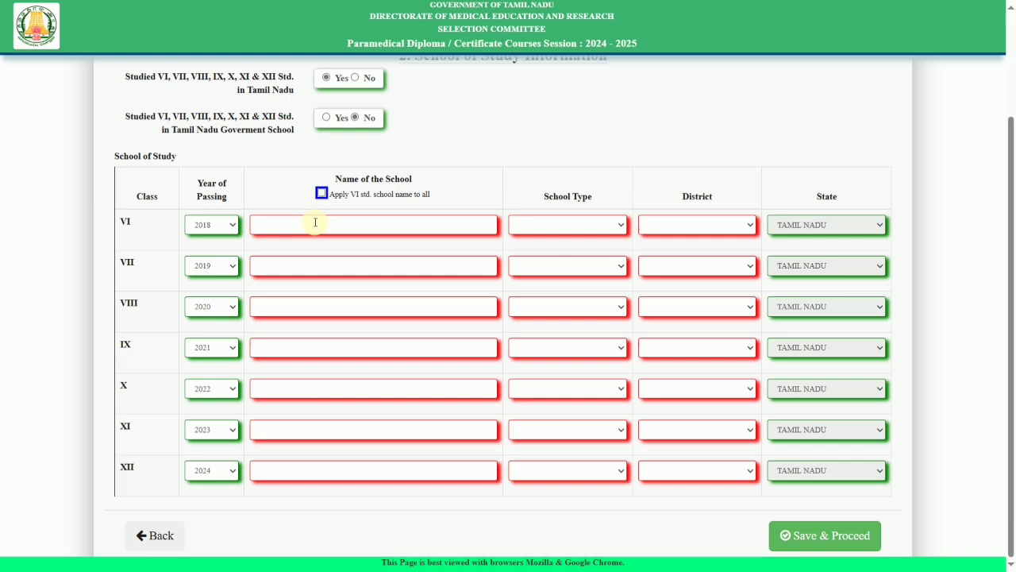
Step: Set class VI's school type to FULLY AIDED and district to RAMANATHAPURAM, and apply the class VI school details to all classes
{"action": "left_click", "coordinate": [558, 227]}
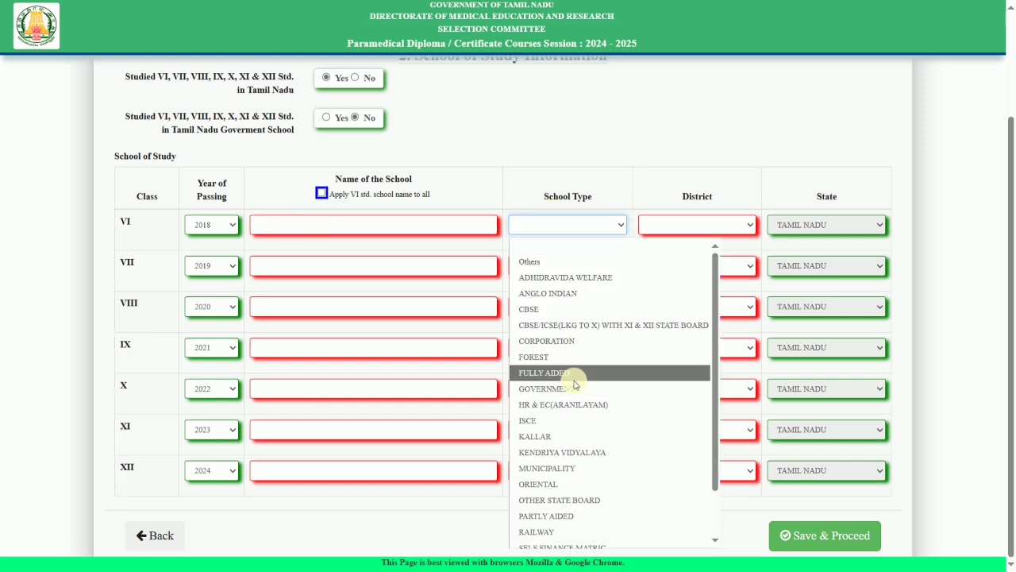
{"action": "left_click", "coordinate": [562, 374]}
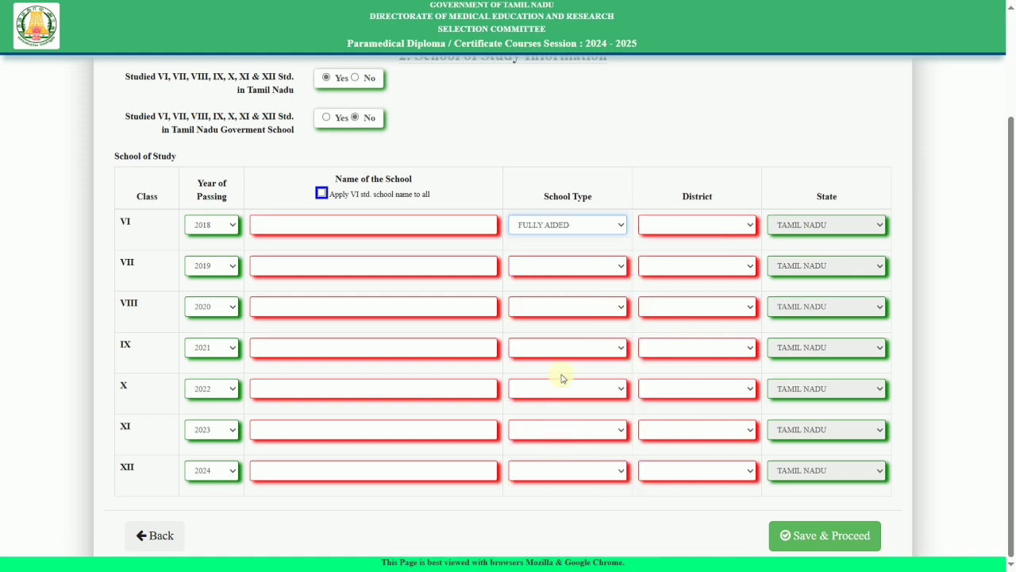
{"action": "left_click", "coordinate": [701, 227]}
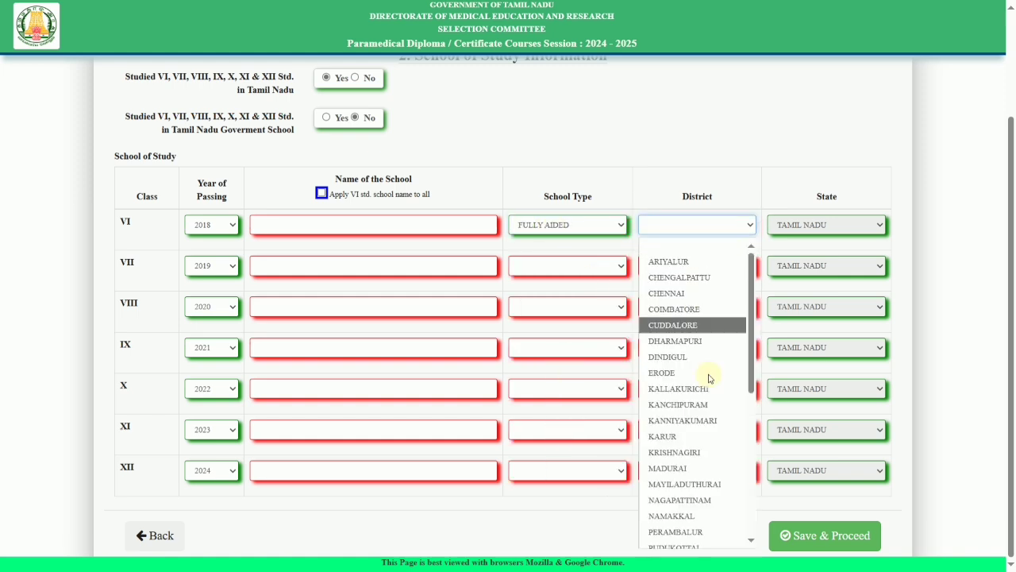
{"action": "scroll", "coordinate": [709, 378], "scroll_direction": "down", "scroll_amount": 3}
{"action": "left_click", "coordinate": [710, 426]}
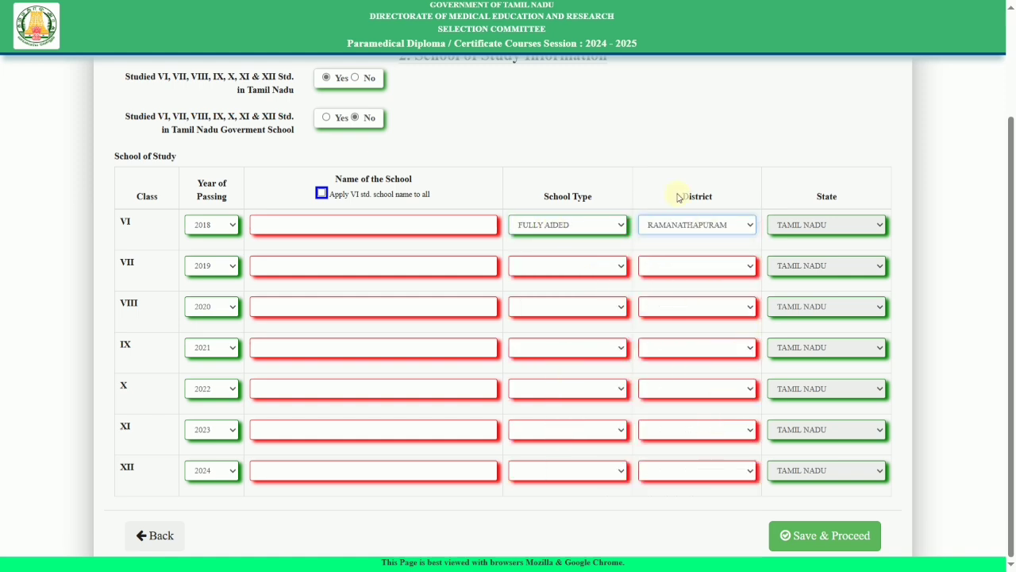
{"action": "left_click", "coordinate": [321, 193]}
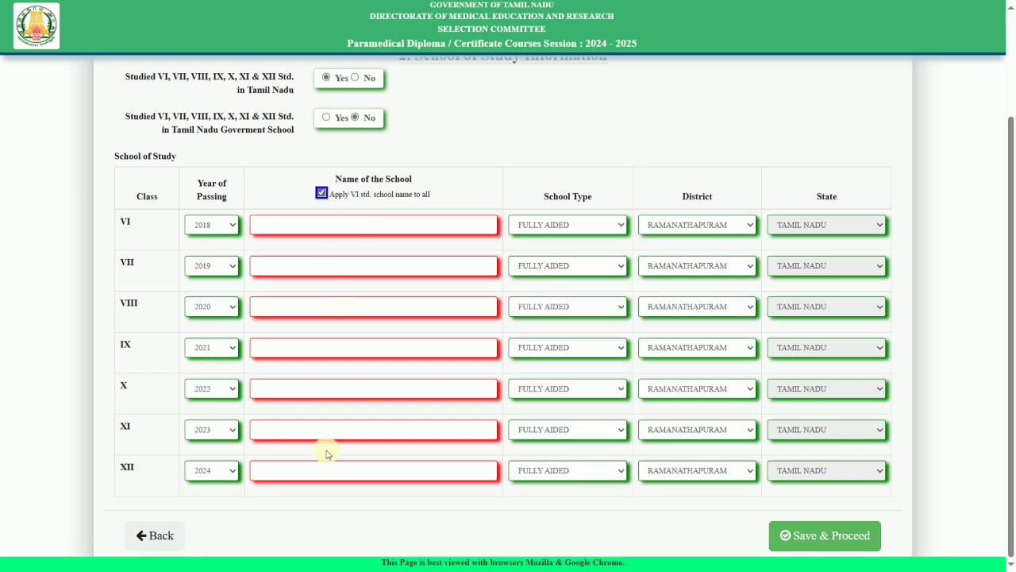
Step: Enter SCHOOL as the class VI school name, reapply it to all classes, and save the school information to proceed
{"action": "left_click", "coordinate": [321, 193]}
{"action": "left_click", "coordinate": [332, 226]}
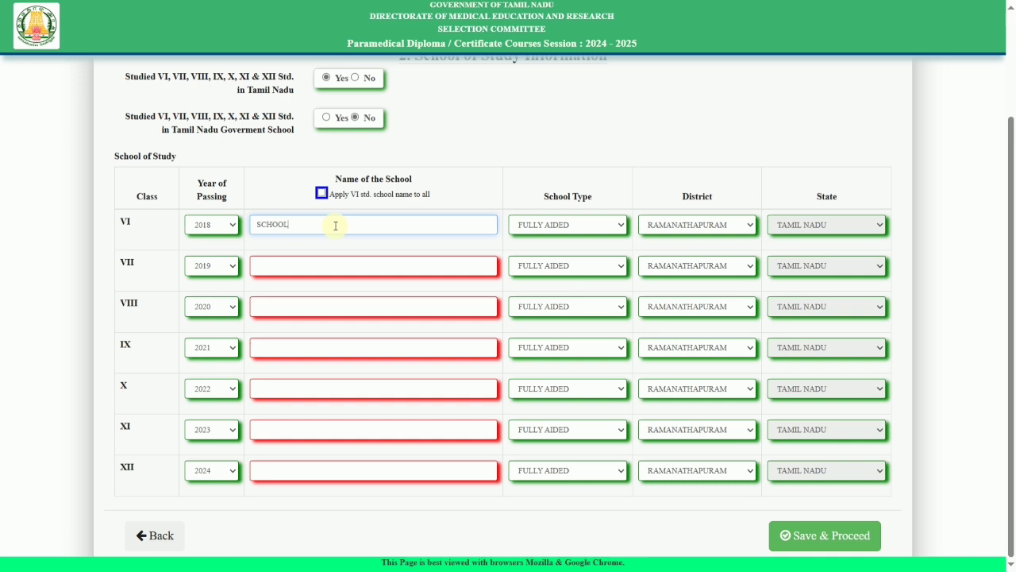
{"action": "left_click", "coordinate": [321, 194]}
{"action": "left_click", "coordinate": [322, 194]}
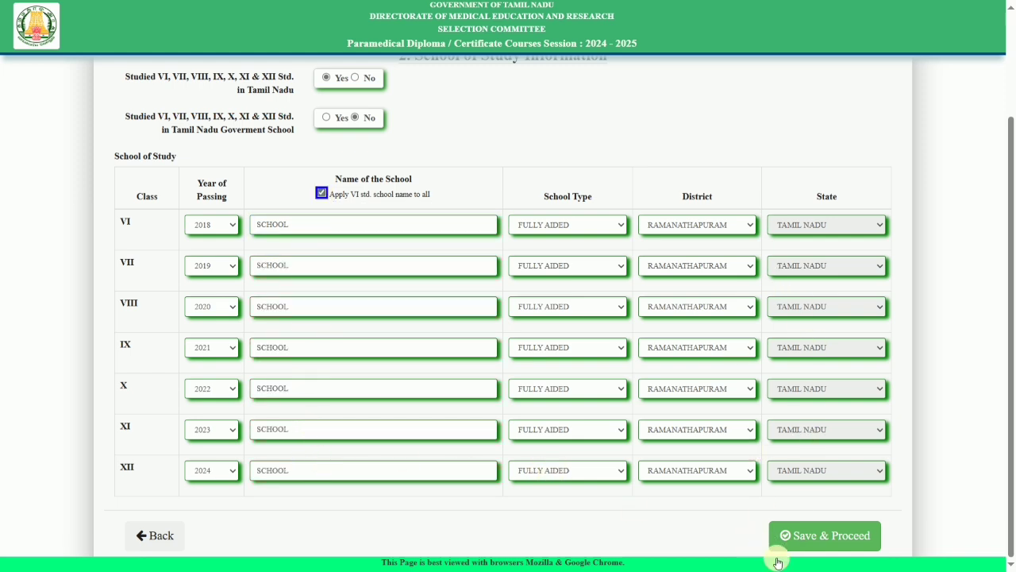
{"action": "left_click", "coordinate": [800, 537]}
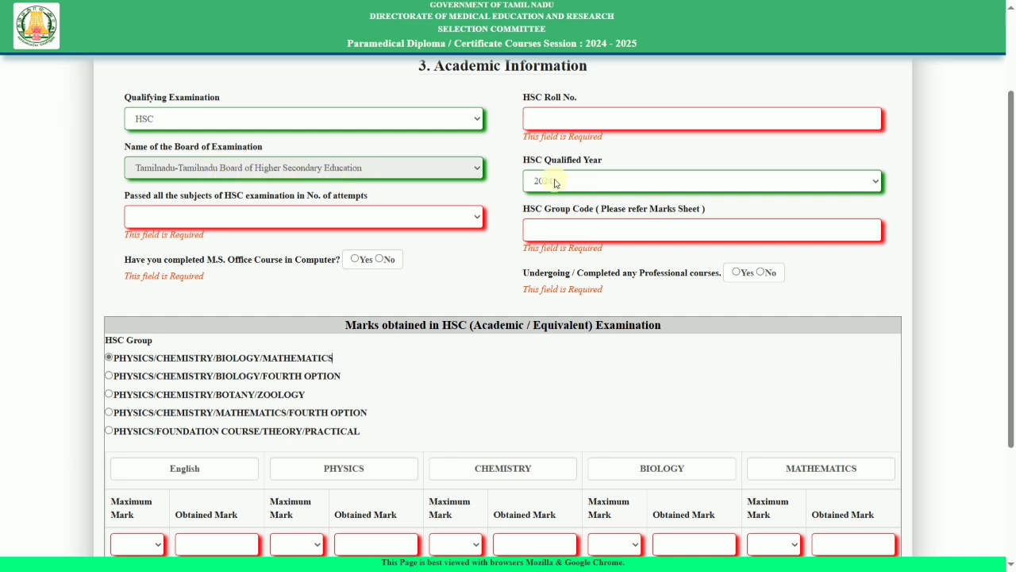
Step: Set the HSC attempts to "1 - Passed all the subject in First Attempt" and answer No for M.S. Office and professional courses
{"action": "left_click", "coordinate": [264, 223]}
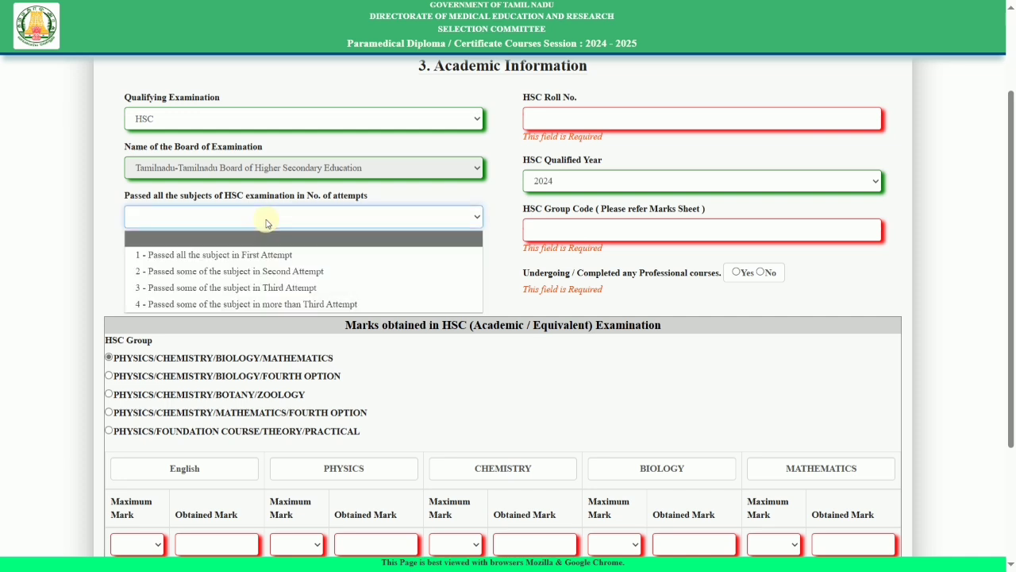
{"action": "left_click", "coordinate": [199, 254]}
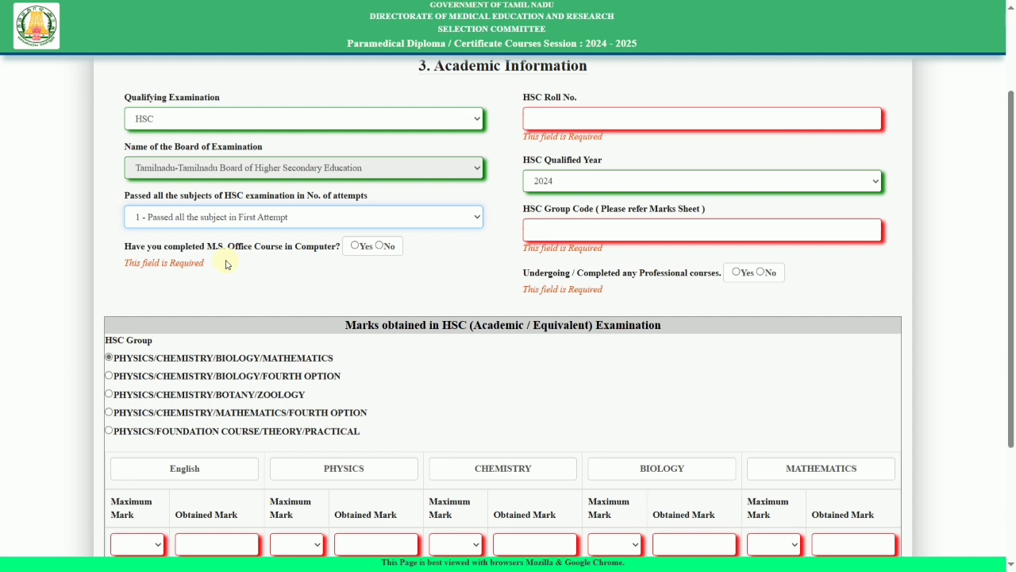
{"action": "left_click", "coordinate": [380, 247]}
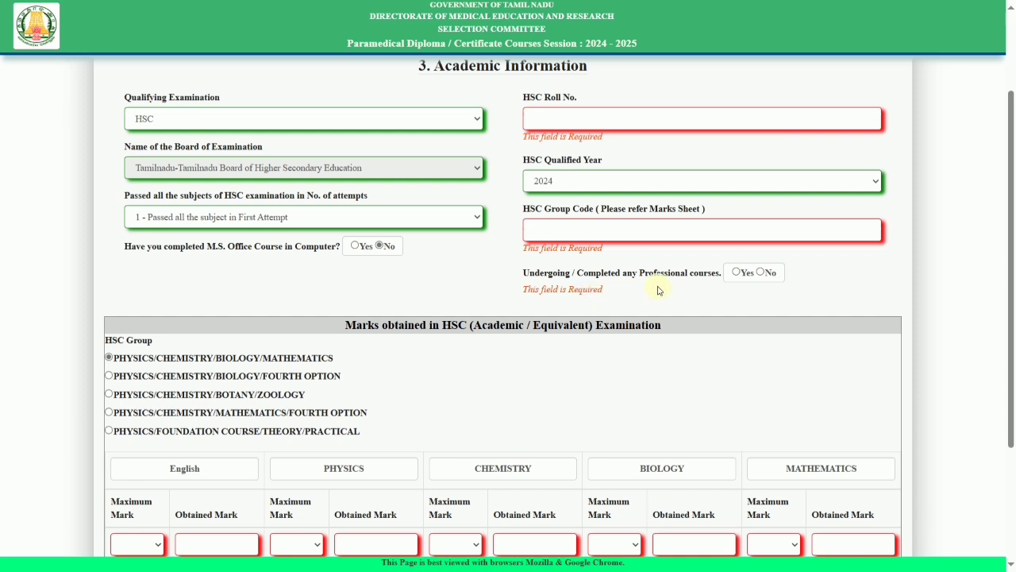
{"action": "left_click", "coordinate": [761, 272]}
Step: Choose the PHYSICS/CHEMISTRY/BOTANY/ZOOLOGY HSC group and enter English with a maximum mark of 100 and an obtained mark of 58
{"action": "scroll", "coordinate": [873, 292], "scroll_direction": "down", "scroll_amount": 2}
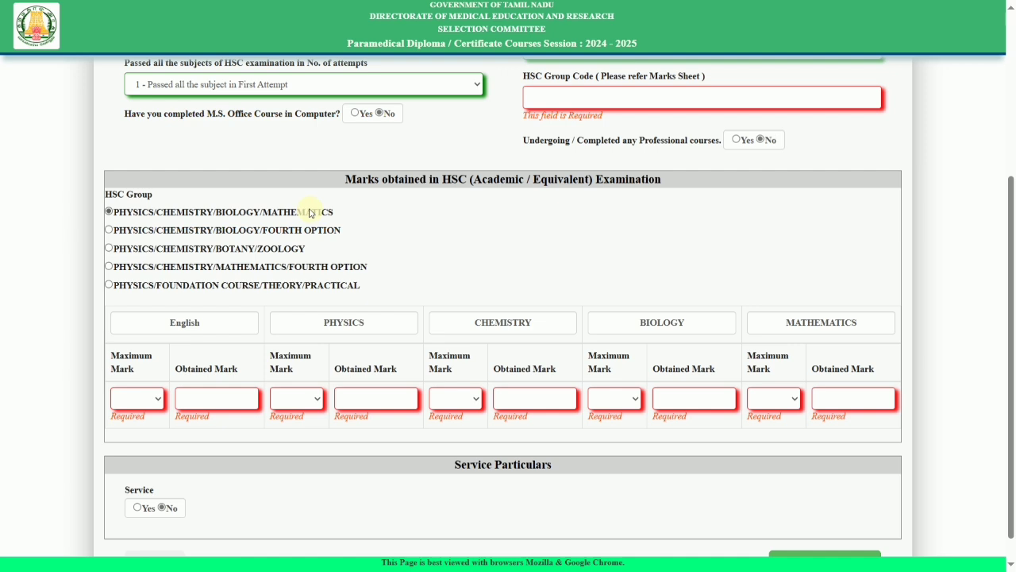
{"action": "left_click", "coordinate": [110, 251]}
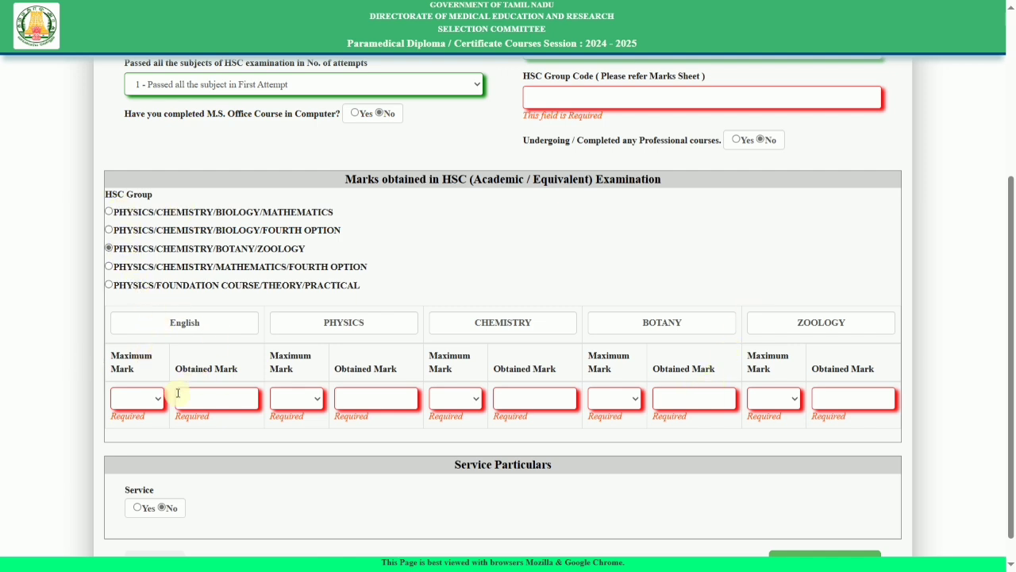
{"action": "left_click", "coordinate": [145, 405]}
{"action": "left_click", "coordinate": [140, 440]}
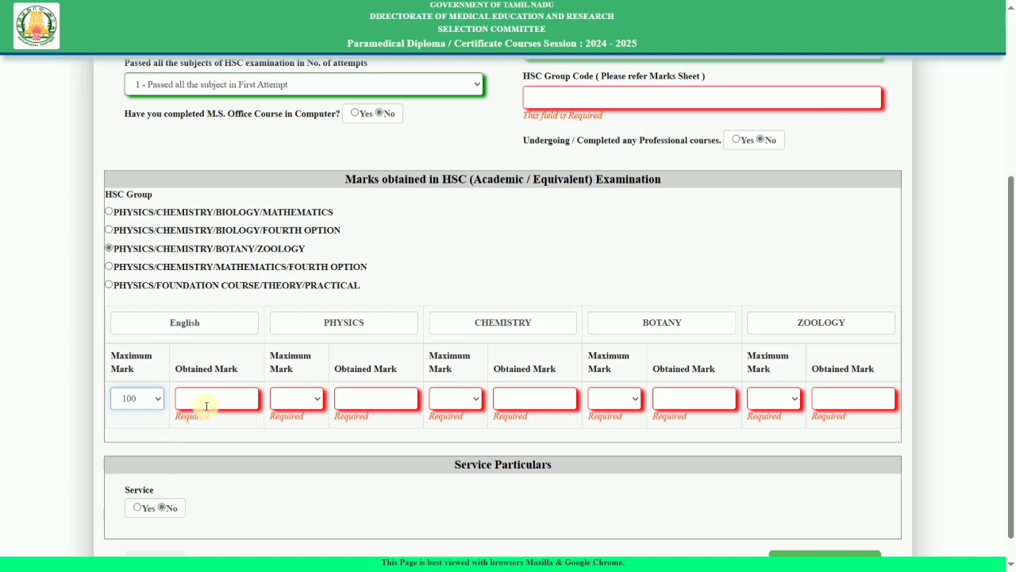
{"action": "left_click", "coordinate": [209, 405]}
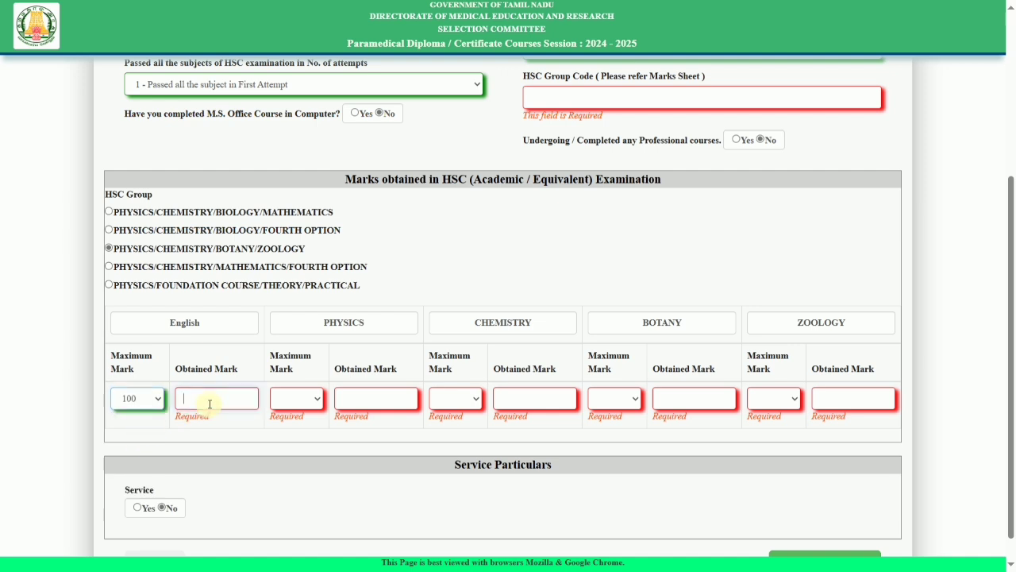
{"action": "type", "text": "58"}
Step: Enter maximum marks of 100 for Physics and Chemistry, with obtained marks of 66 in Physics and 88 in Chemistry
{"action": "left_click", "coordinate": [306, 401]}
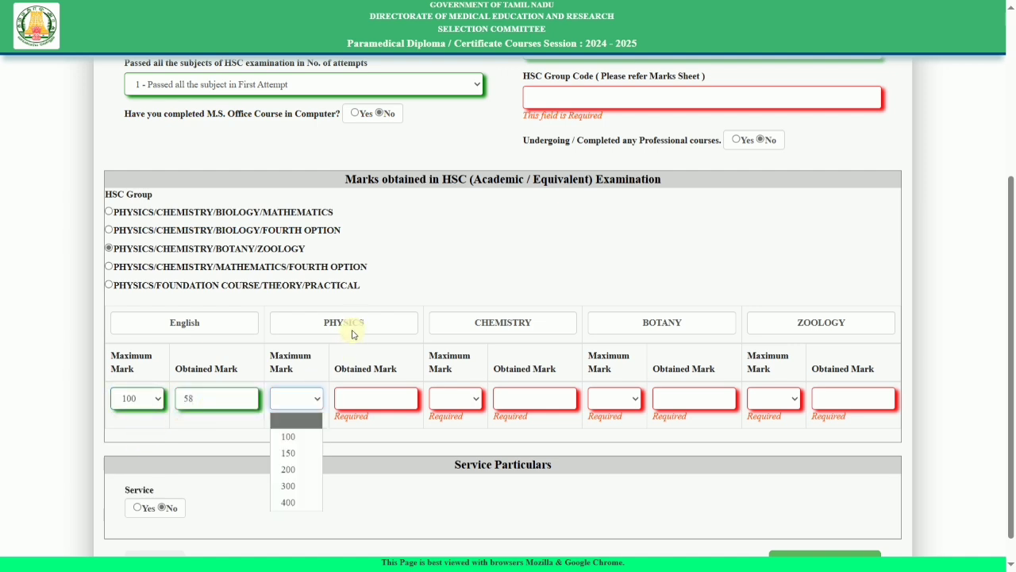
{"action": "left_click", "coordinate": [288, 437]}
{"action": "left_click", "coordinate": [360, 400]}
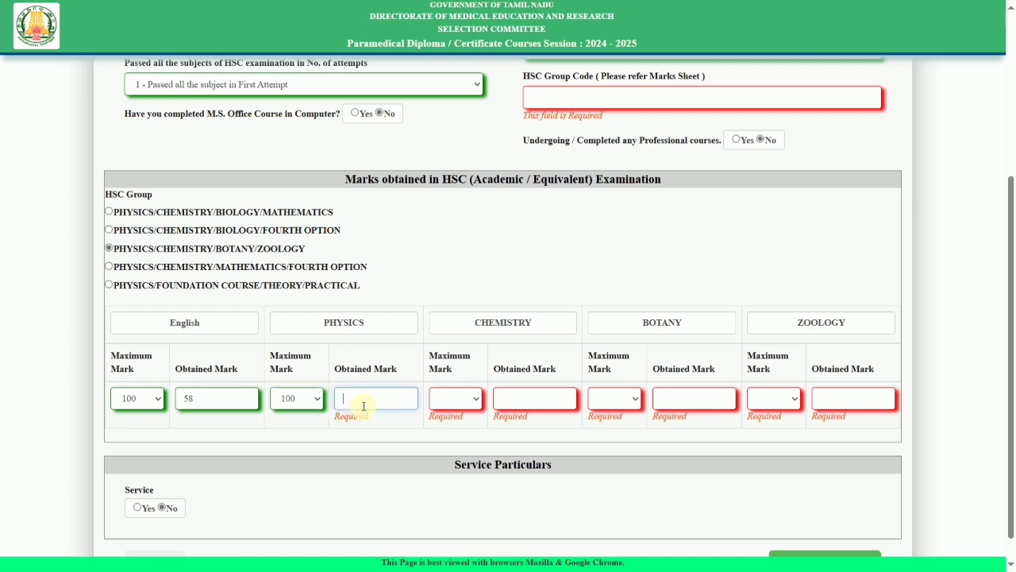
{"action": "type", "text": "66"}
{"action": "left_click", "coordinate": [461, 405]}
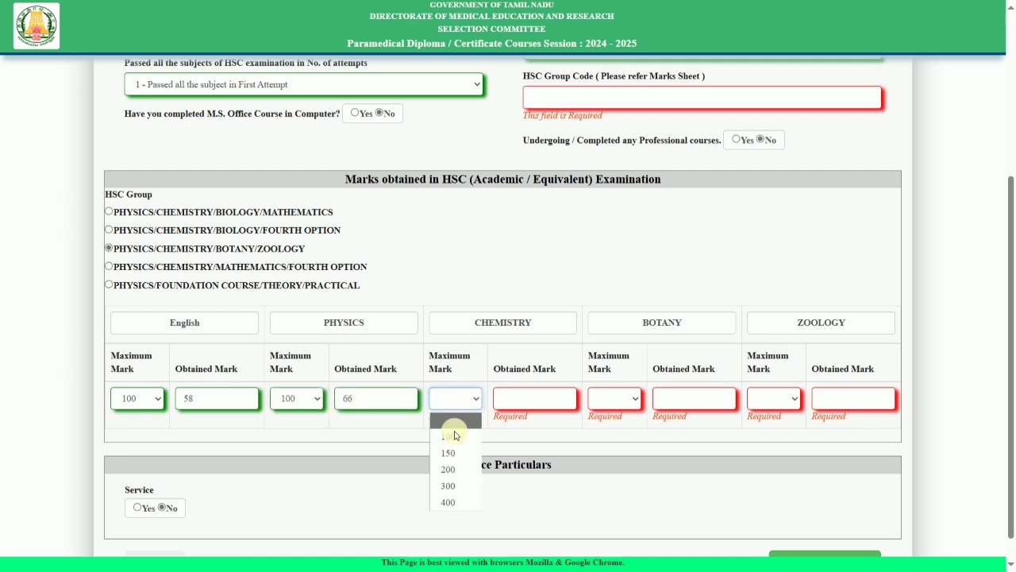
{"action": "left_click", "coordinate": [454, 451]}
{"action": "left_click", "coordinate": [536, 399]}
{"action": "type", "text": "88"}
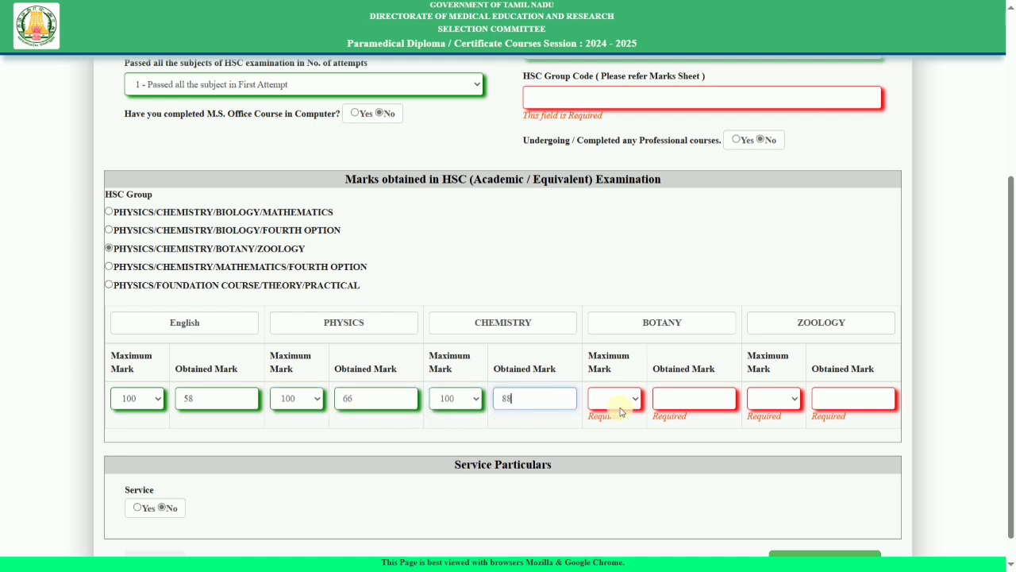
Step: Enter Botany with a maximum mark of 100 and an obtained mark of 89
{"action": "left_click", "coordinate": [621, 409]}
{"action": "left_click", "coordinate": [610, 446]}
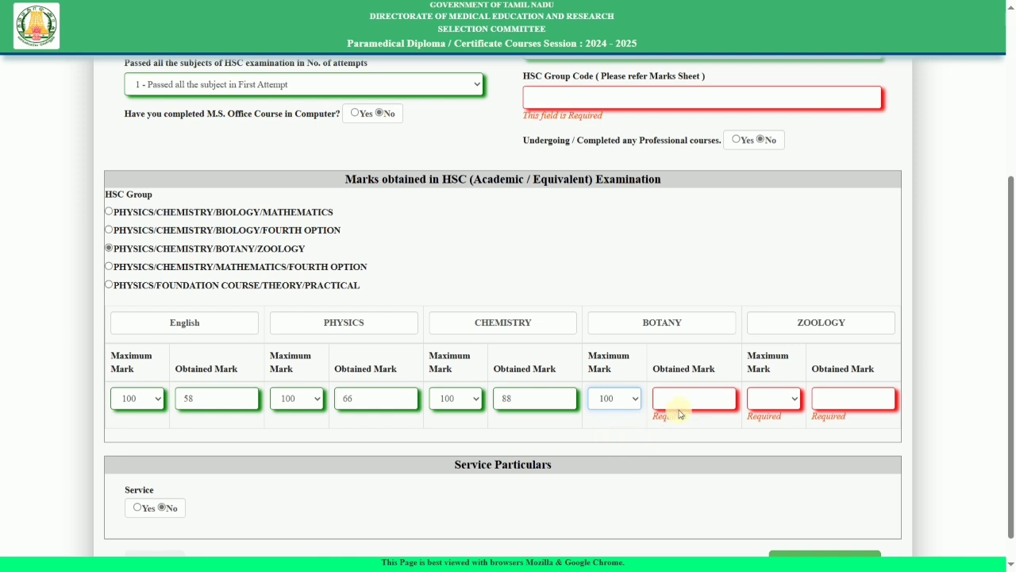
{"action": "left_click", "coordinate": [689, 399]}
{"action": "type", "text": "89"}
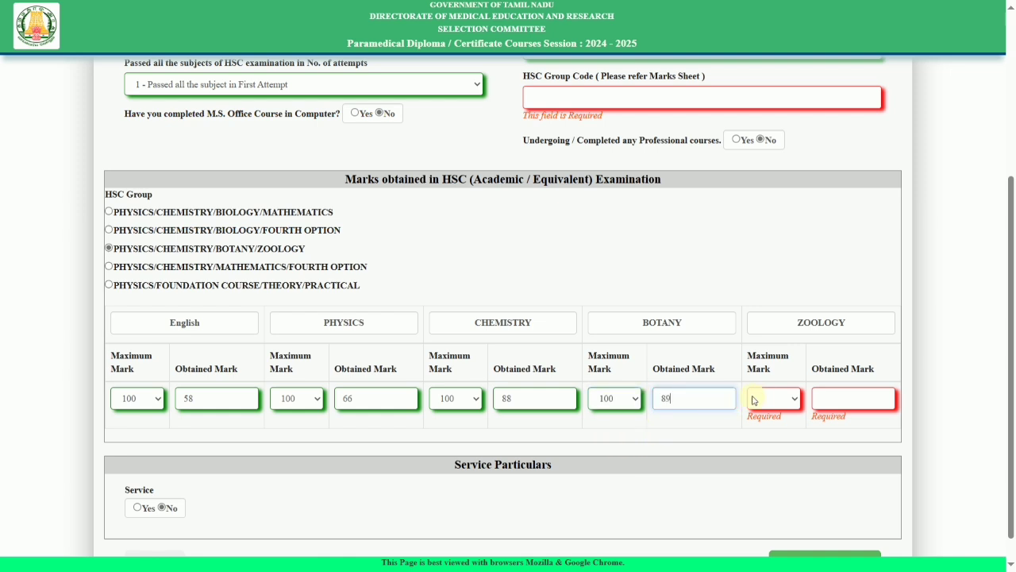
Step: Enter Zoology with a maximum mark of 100 and an obtained mark of 79
{"action": "left_click", "coordinate": [762, 399]}
{"action": "left_click", "coordinate": [770, 439]}
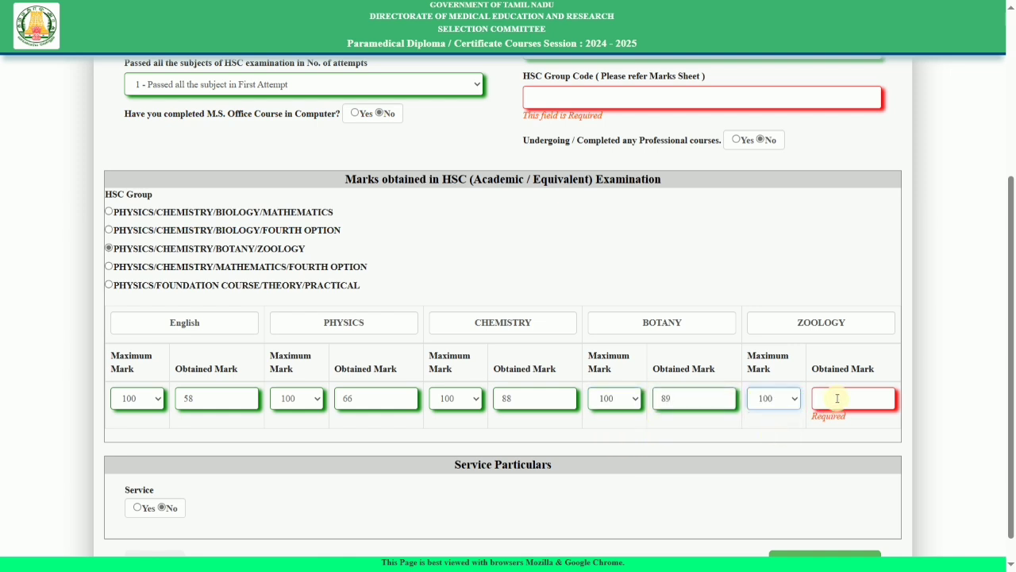
{"action": "left_click", "coordinate": [841, 397]}
{"action": "type", "text": "79"}
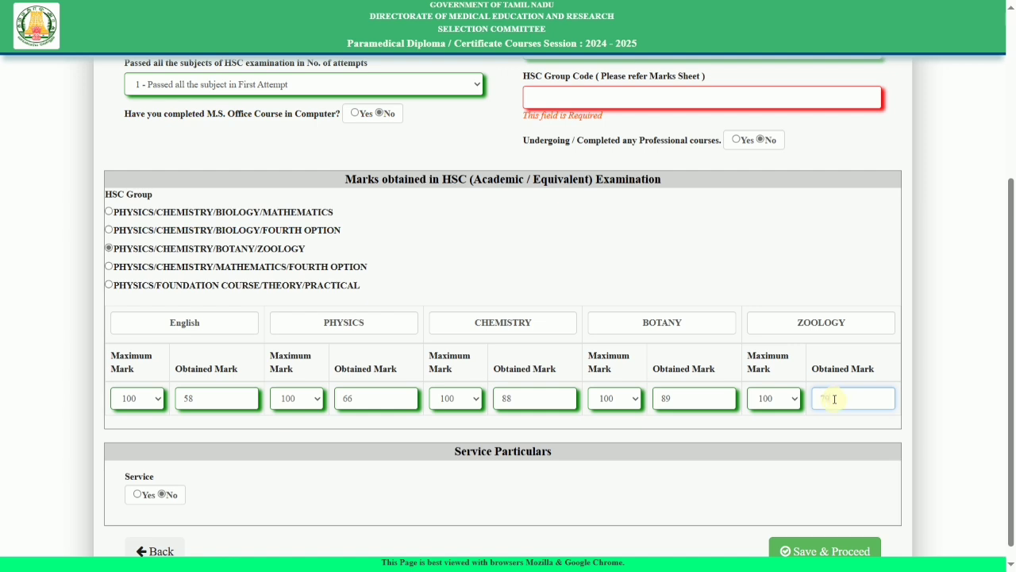
{"action": "left_click", "coordinate": [527, 469]}
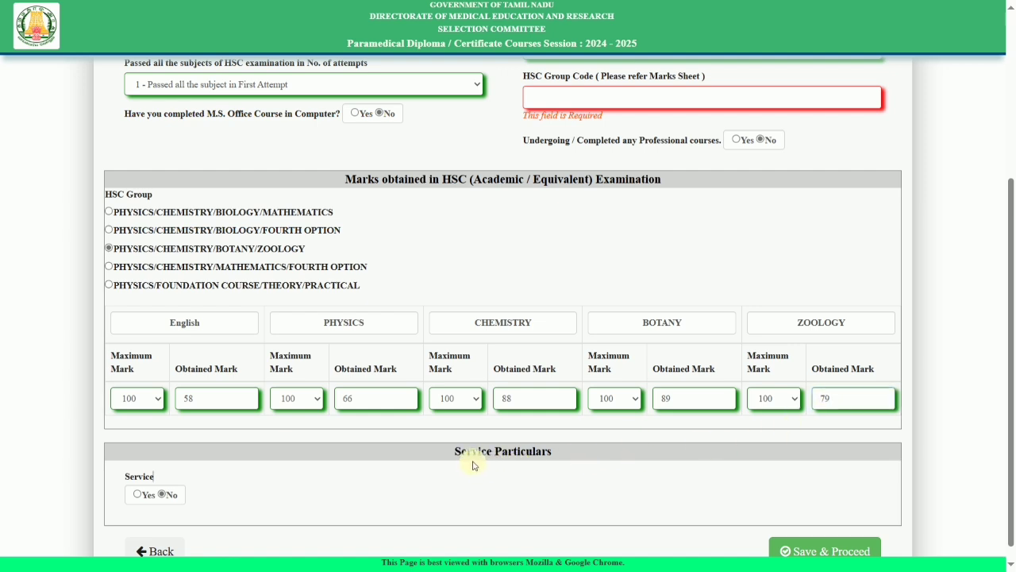
Step: Answer No for Service in the service particulars, and save the academic information to proceed
{"action": "scroll", "coordinate": [354, 467], "scroll_direction": "down", "scroll_amount": 1}
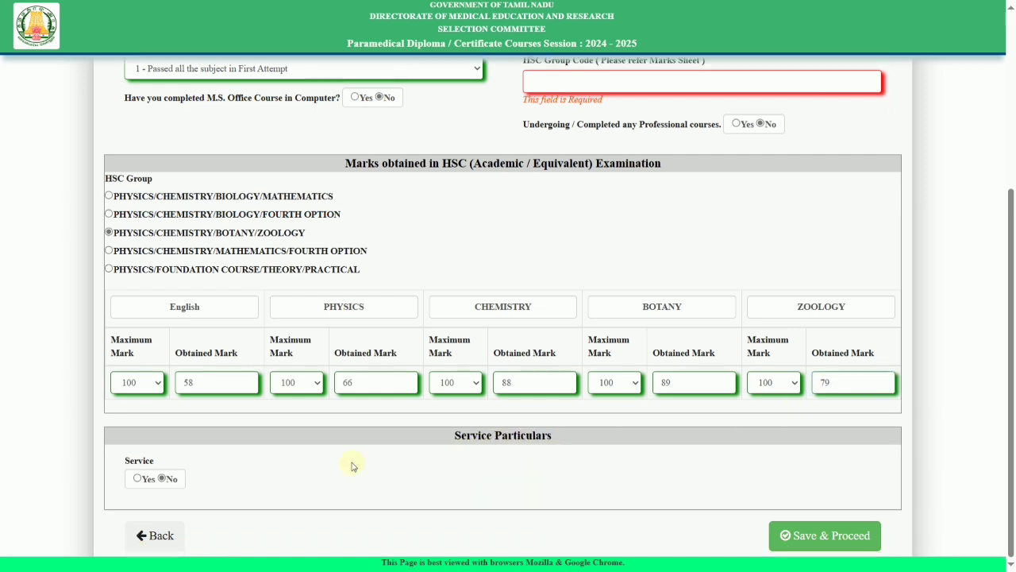
{"action": "left_click", "coordinate": [143, 480]}
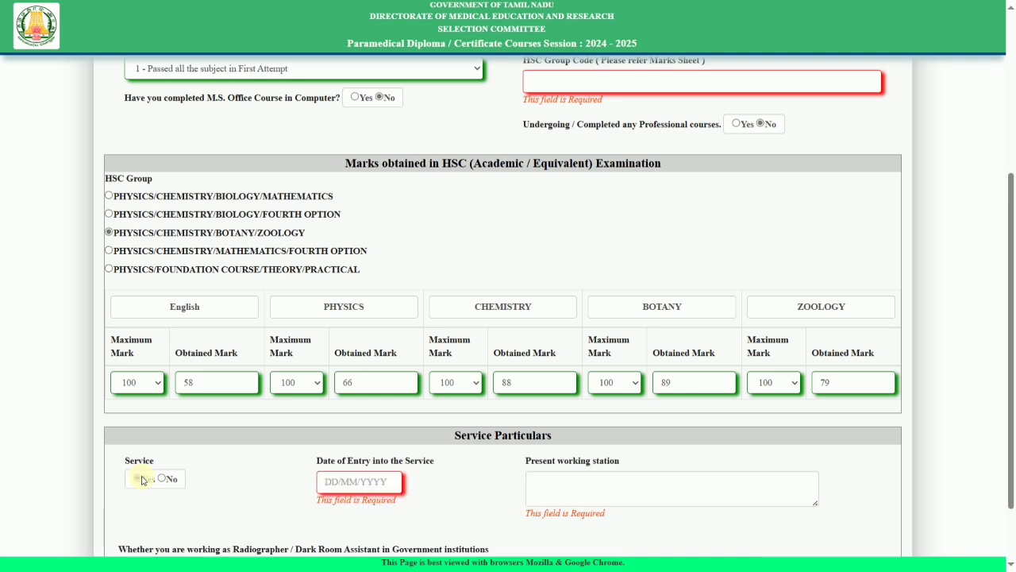
{"action": "left_click", "coordinate": [162, 478]}
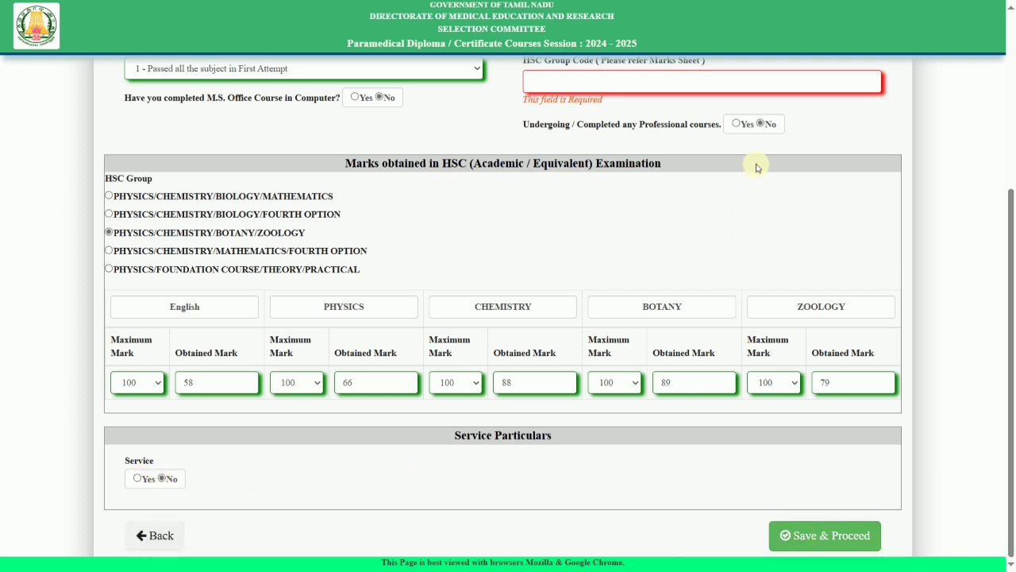
{"action": "left_click", "coordinate": [790, 534]}
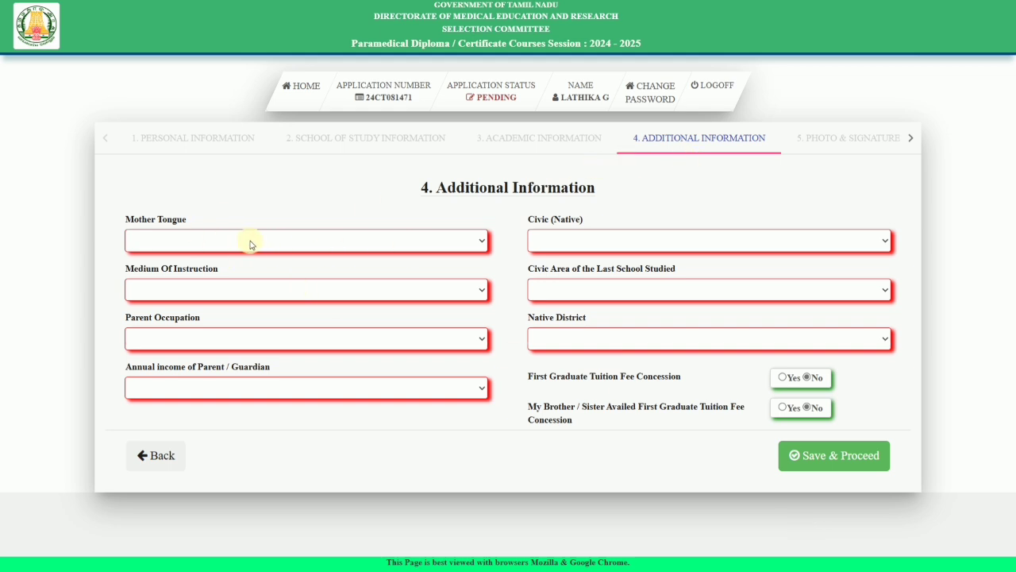
Step: Set the mother tongue to TAMIL and the medium of instruction to Tamil
{"action": "left_click", "coordinate": [209, 247]}
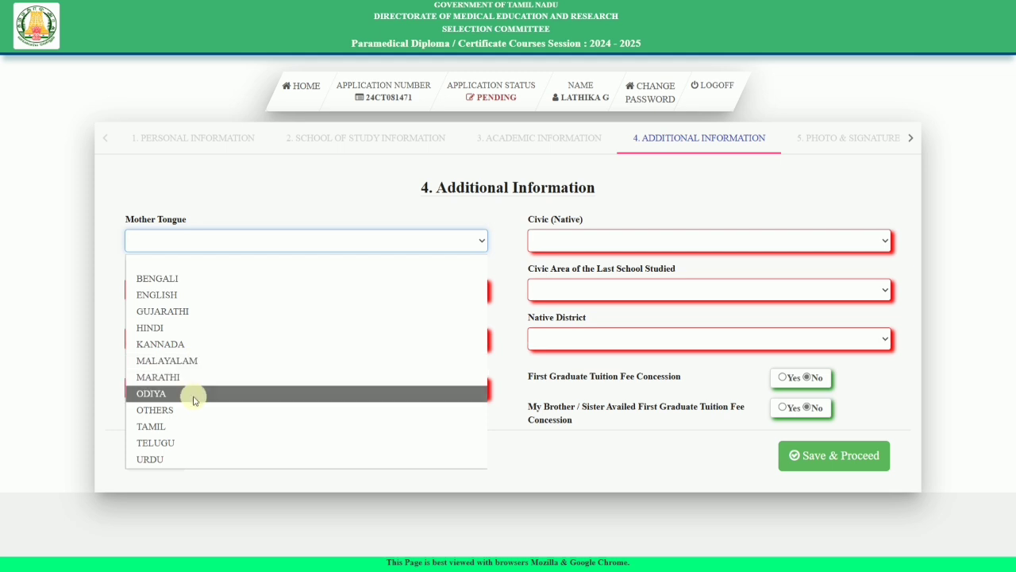
{"action": "left_click", "coordinate": [203, 427]}
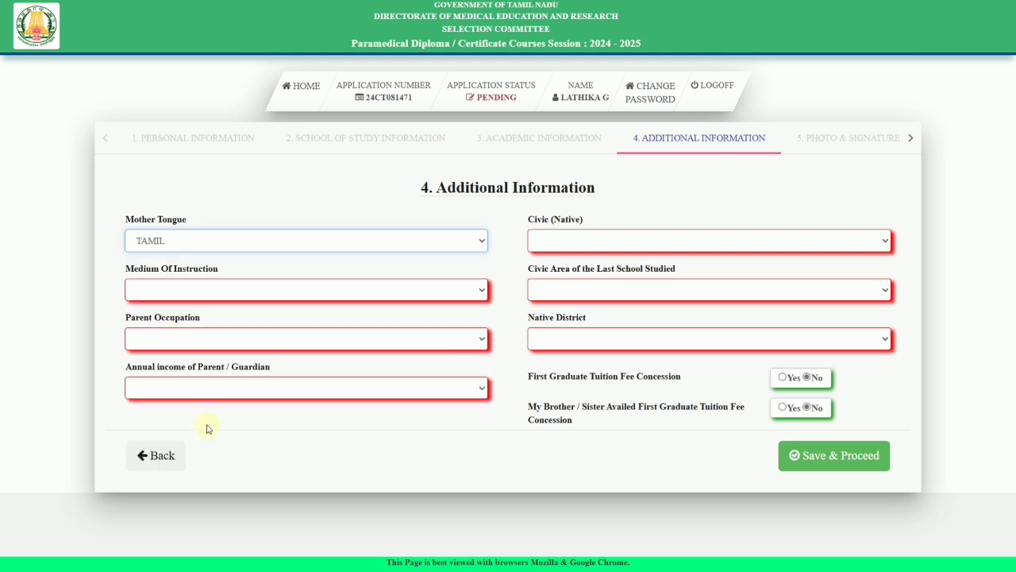
{"action": "left_click", "coordinate": [233, 251]}
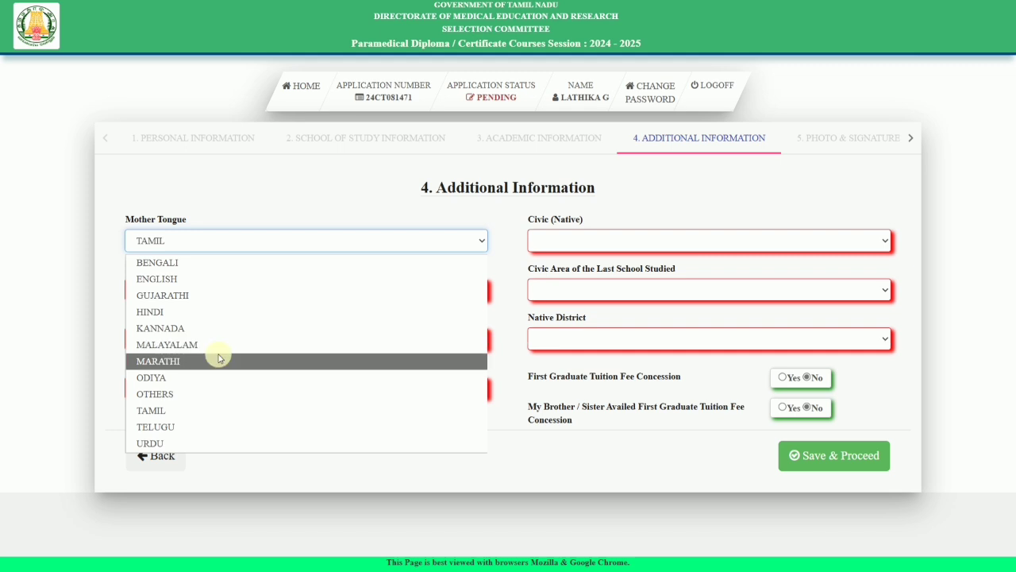
{"action": "left_click", "coordinate": [248, 214]}
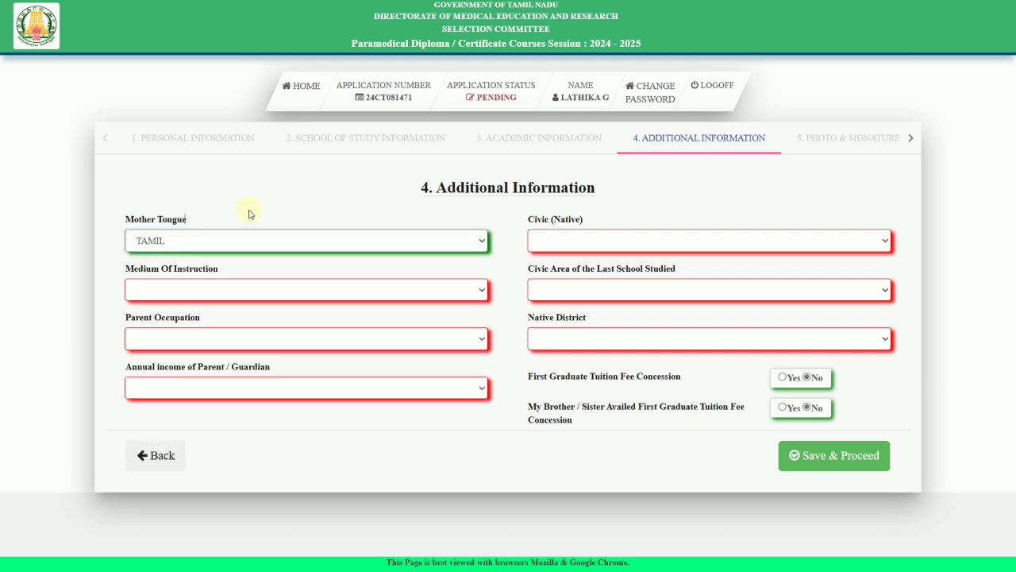
{"action": "left_click", "coordinate": [188, 291]}
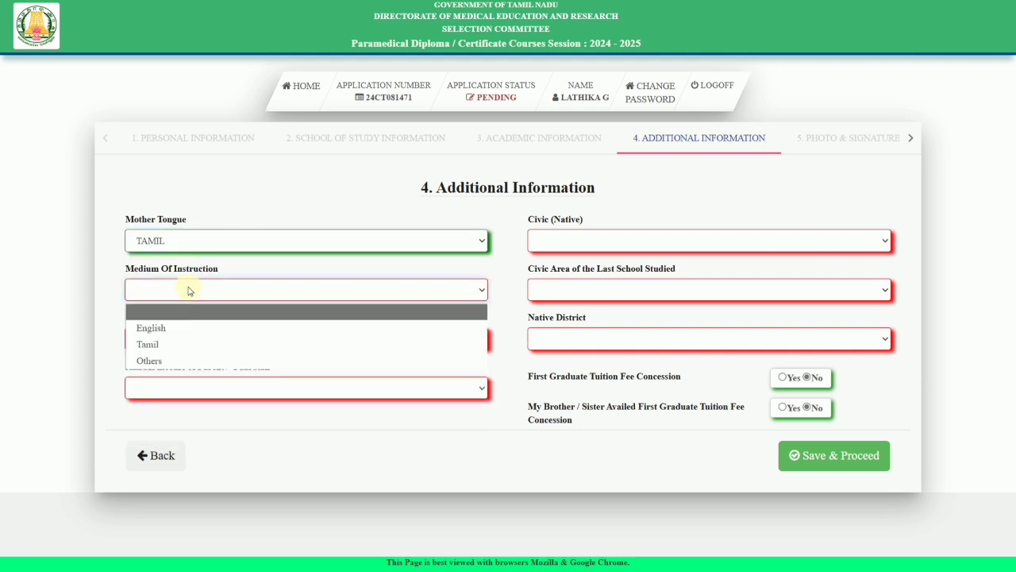
{"action": "left_click", "coordinate": [164, 343]}
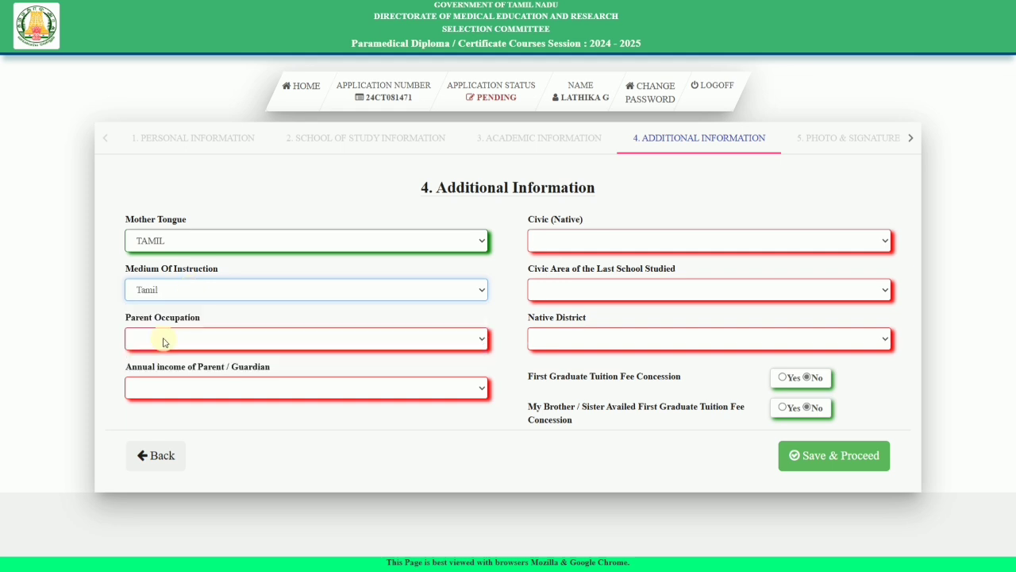
Step: Set the parent occupation to Agriculture and the annual income of the parent or guardian to Below Rs. 1,00,000
{"action": "left_click", "coordinate": [197, 336]}
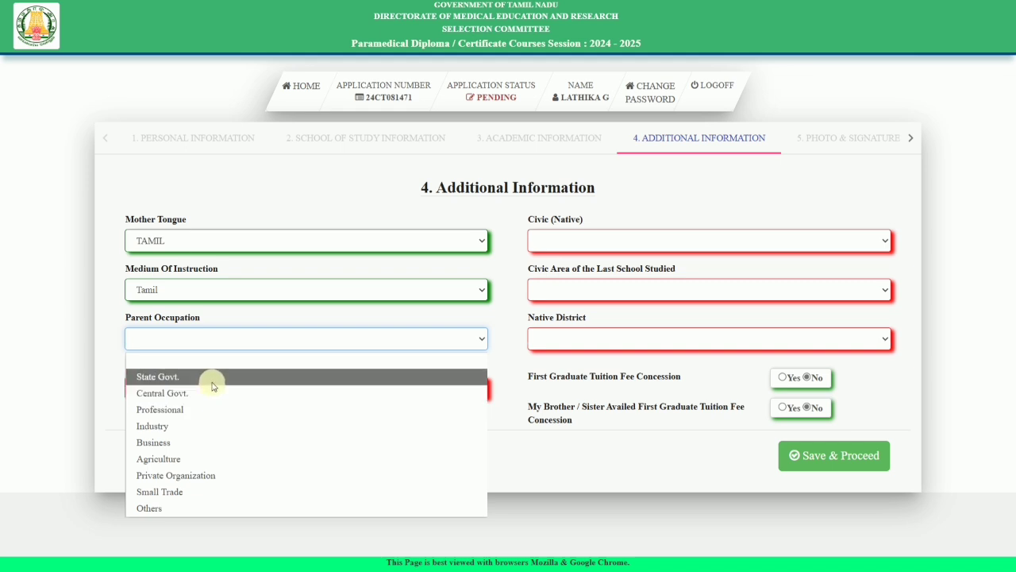
{"action": "left_click", "coordinate": [203, 459]}
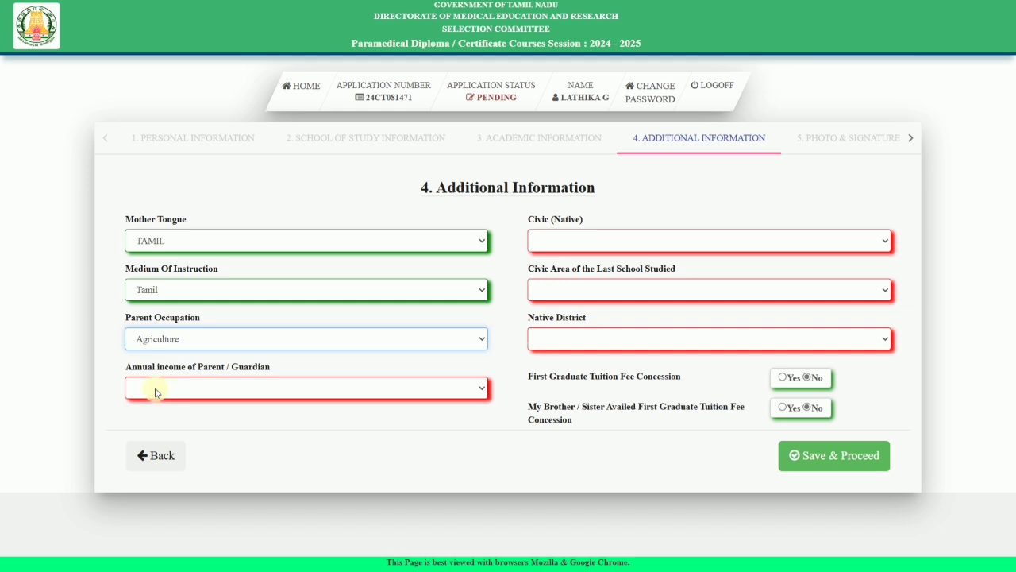
{"action": "left_click", "coordinate": [189, 388]}
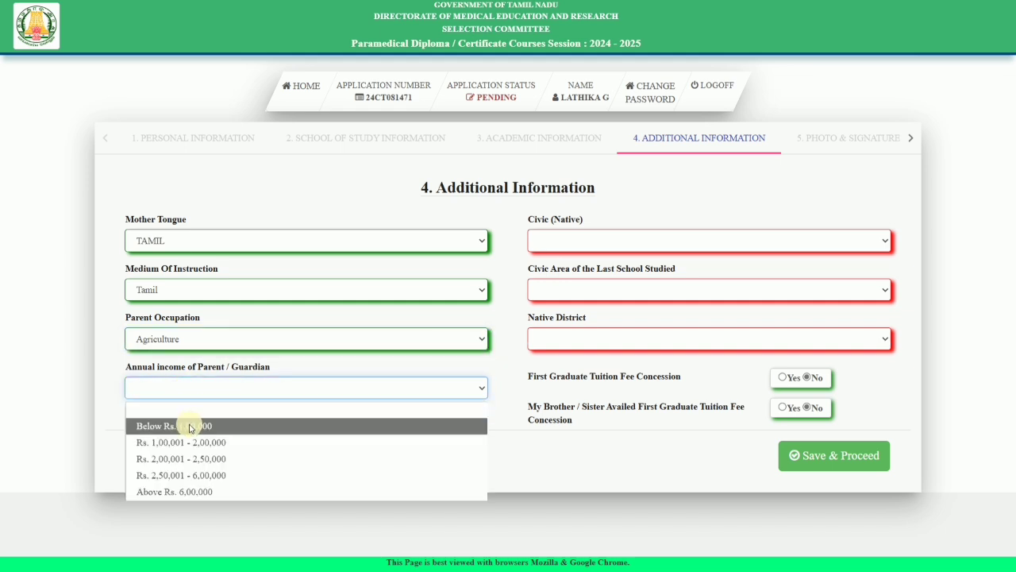
{"action": "left_click", "coordinate": [191, 427]}
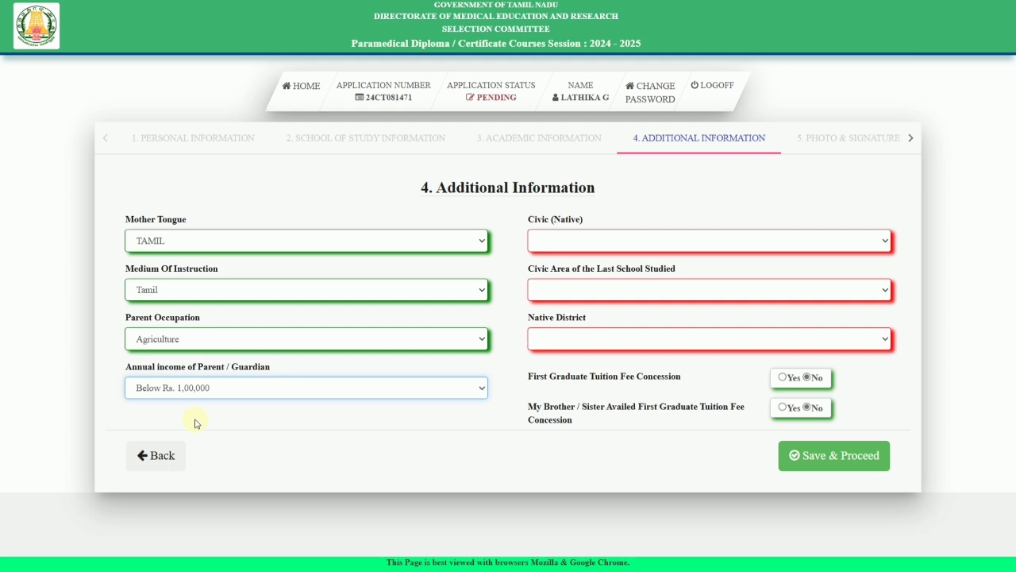
{"action": "left_click", "coordinate": [387, 436]}
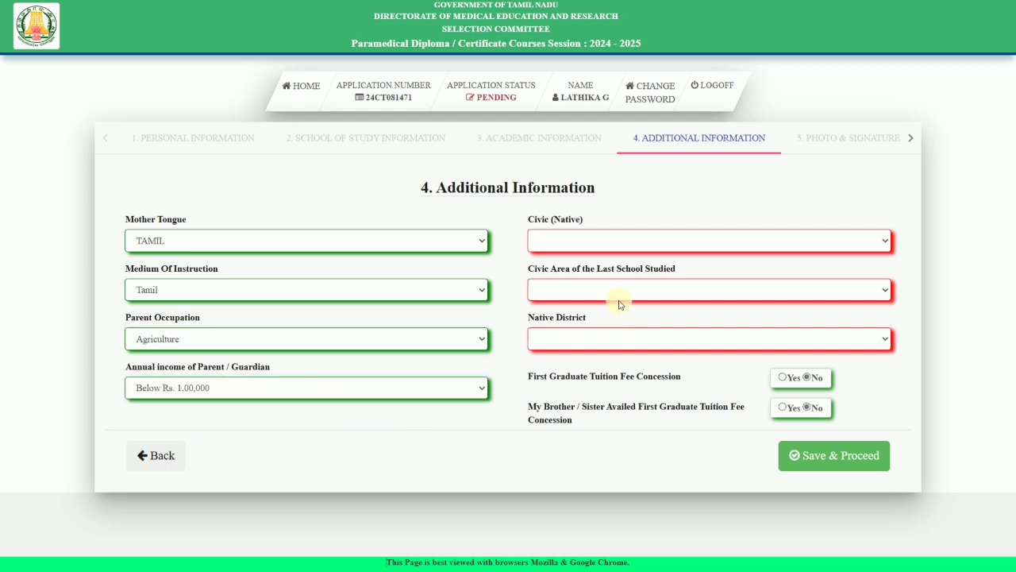
Step: Set the native civic area to Village Panchayat and the civic area of the last school studied to Municipality
{"action": "left_click", "coordinate": [594, 247]}
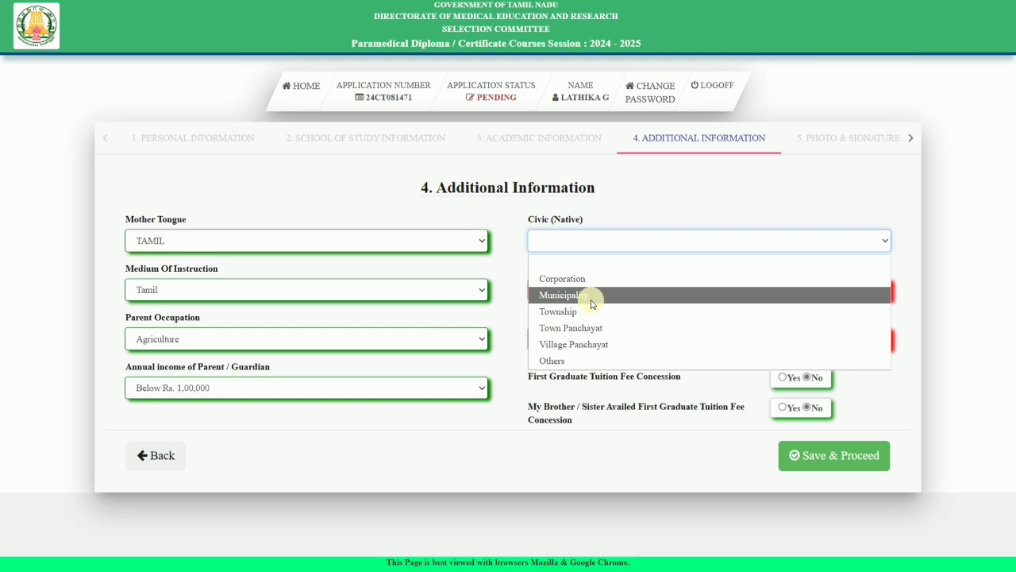
{"action": "left_click", "coordinate": [582, 343]}
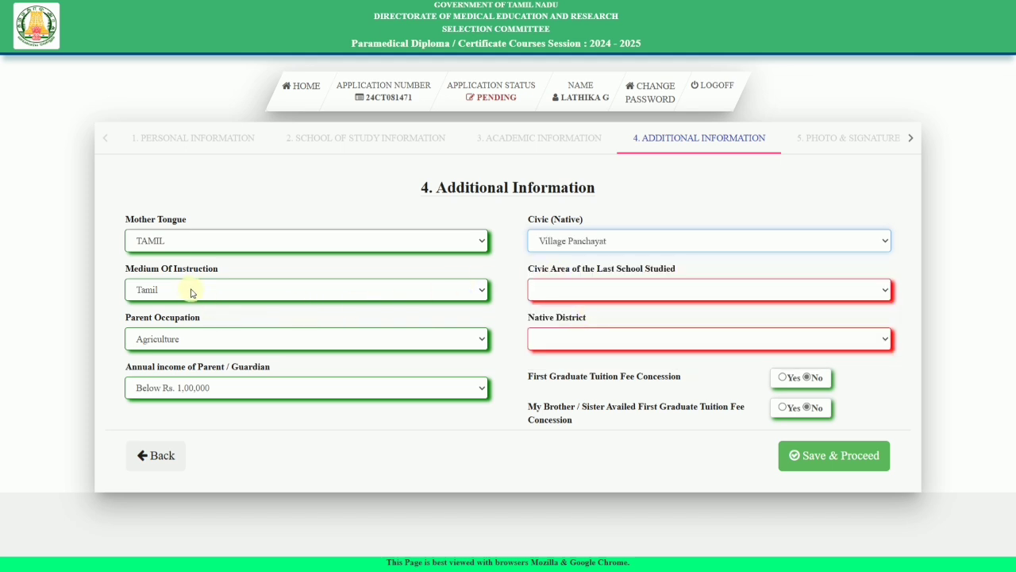
{"action": "left_click", "coordinate": [674, 289]}
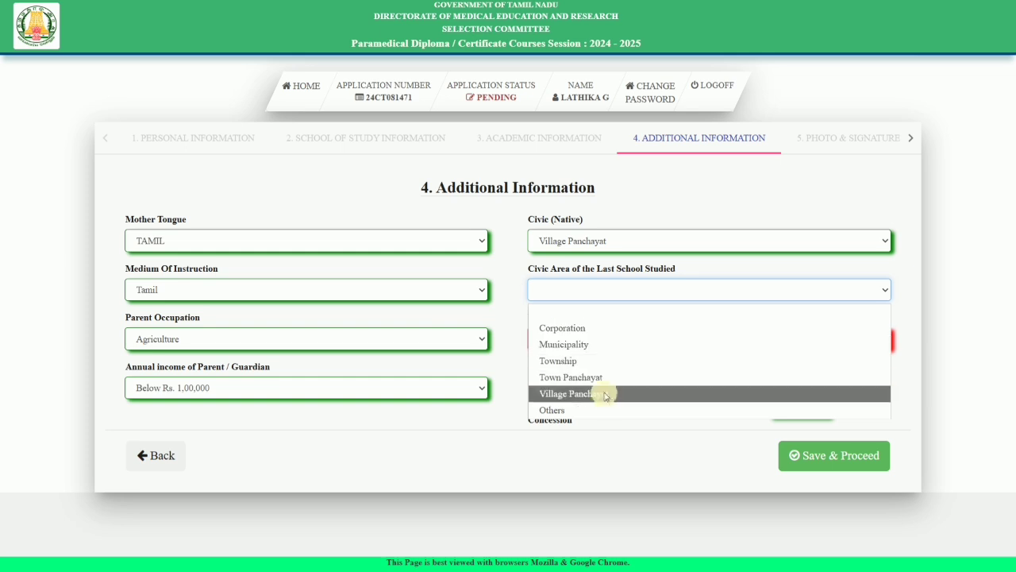
{"action": "left_click", "coordinate": [583, 345]}
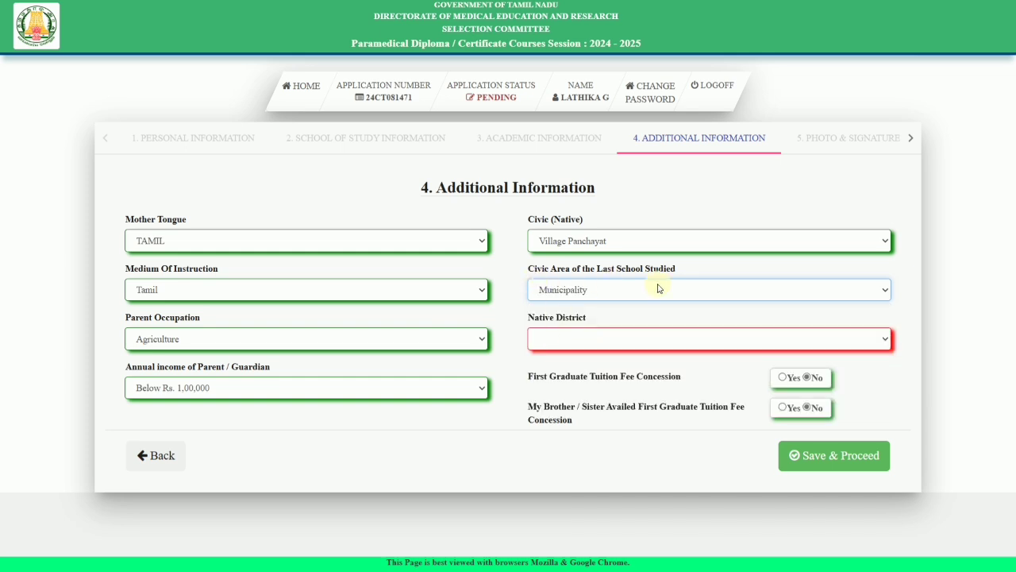
Step: Choose RAMANATHAPURAM as the native district and save the additional information to proceed
{"action": "left_click", "coordinate": [562, 338]}
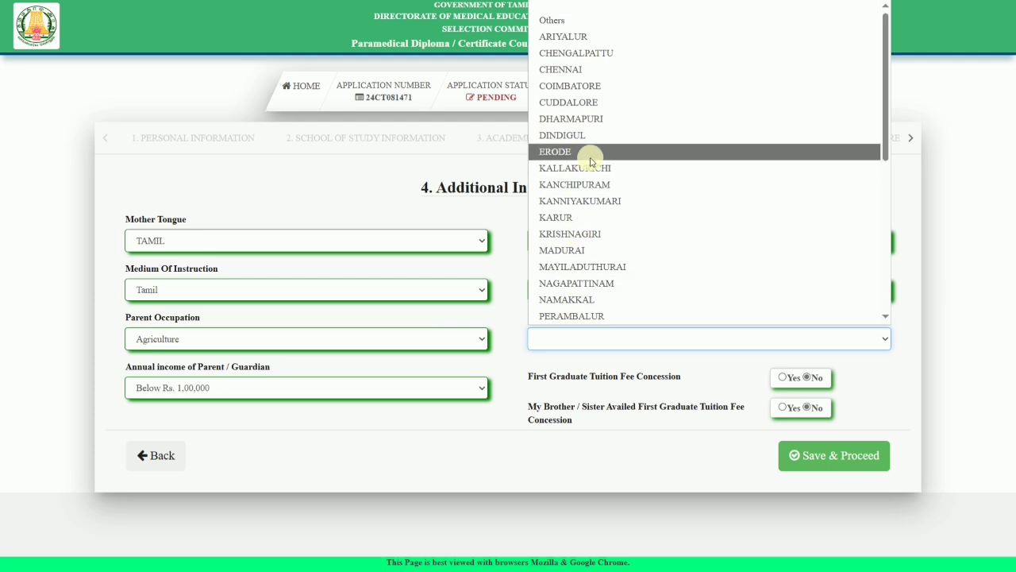
{"action": "scroll", "coordinate": [595, 167], "scroll_direction": "down", "scroll_amount": 5}
{"action": "left_click", "coordinate": [639, 18]}
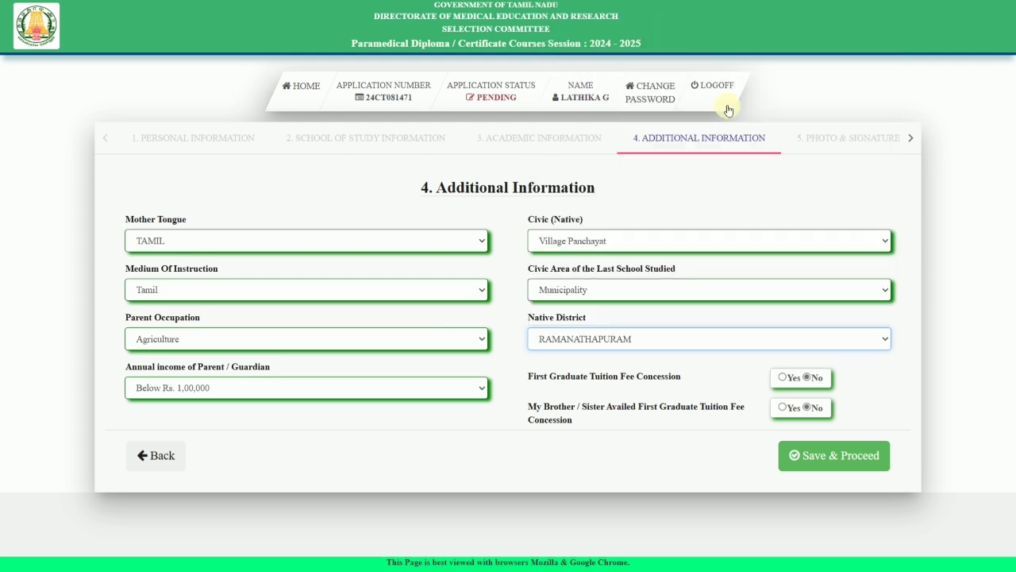
{"action": "left_click", "coordinate": [946, 384]}
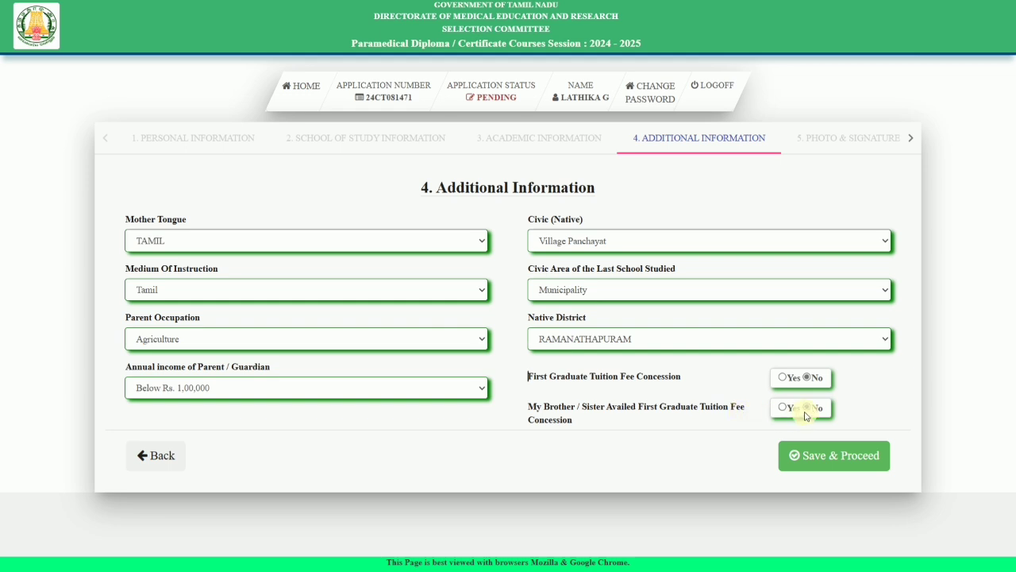
{"action": "left_click", "coordinate": [842, 460]}
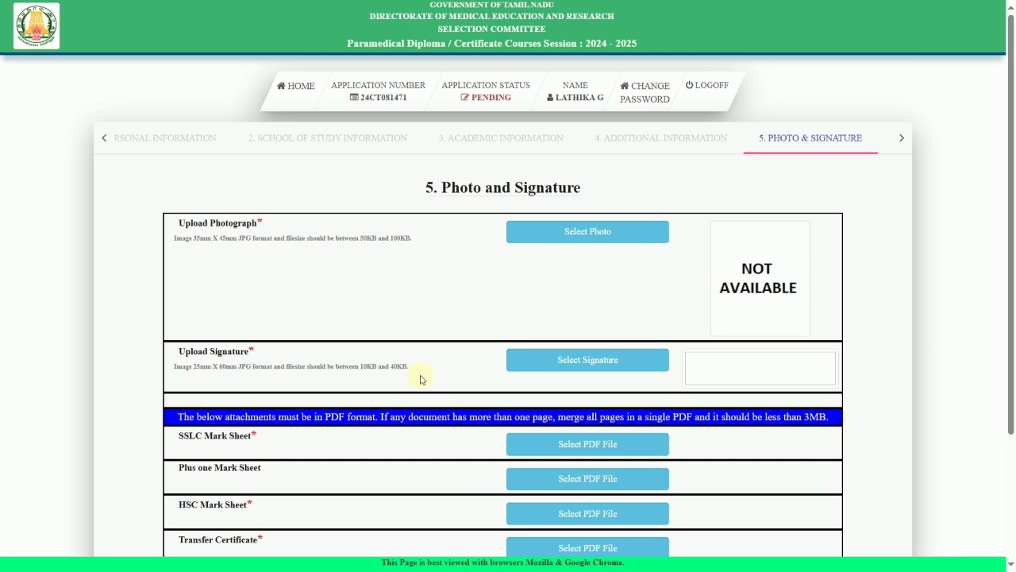
Step: Examine the photograph, signature and PDF certificate upload requirements in the Photo and Signature section
{"action": "scroll", "coordinate": [765, 367], "scroll_direction": "down", "scroll_amount": 3}
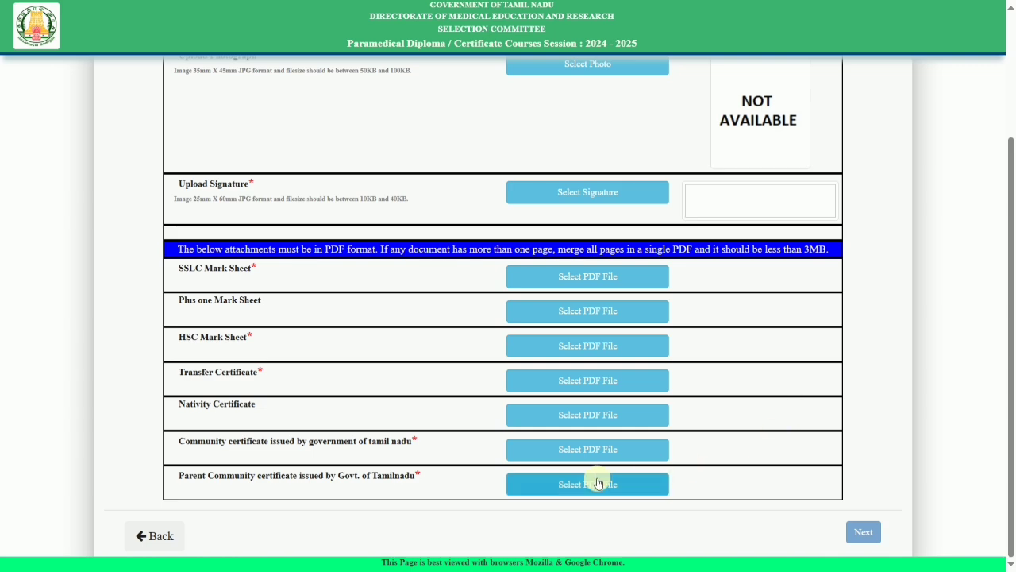
{"action": "scroll", "coordinate": [680, 431], "scroll_direction": "up", "scroll_amount": 1}
{"action": "scroll", "coordinate": [683, 437], "scroll_direction": "down", "scroll_amount": 1}
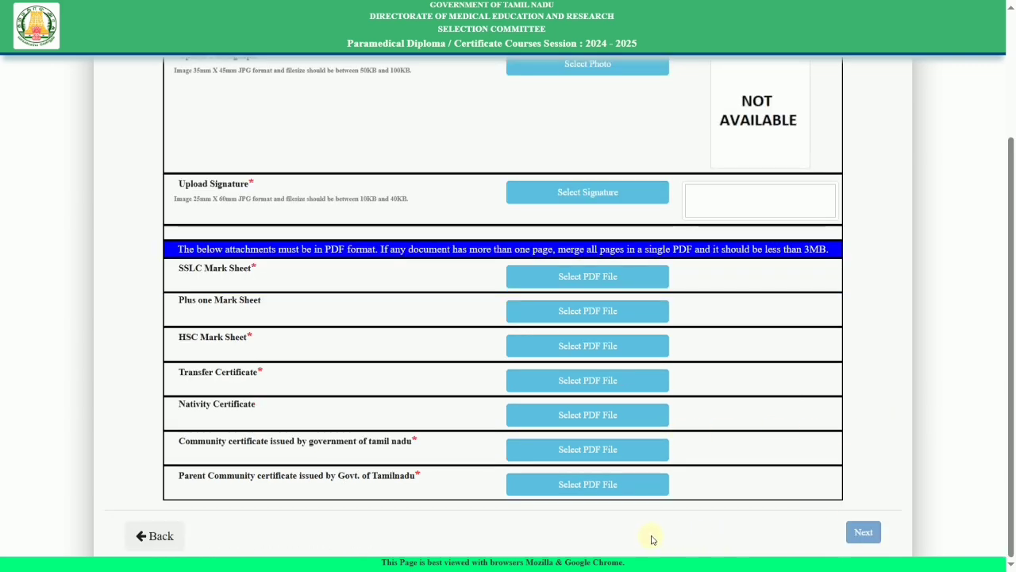
{"action": "scroll", "coordinate": [651, 540], "scroll_direction": "up", "scroll_amount": 2}
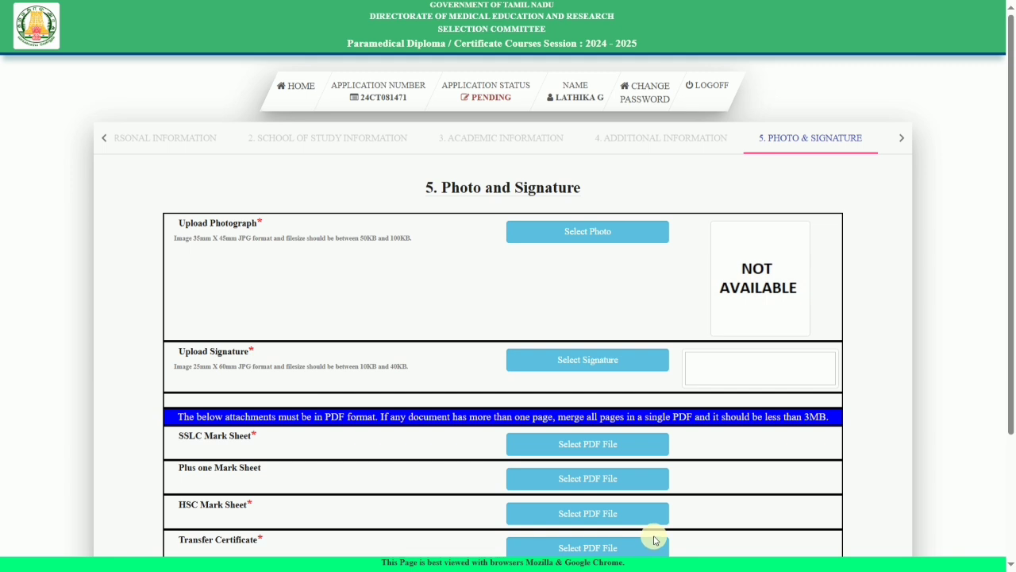
{"action": "scroll", "coordinate": [797, 544], "scroll_direction": "down", "scroll_amount": 2}
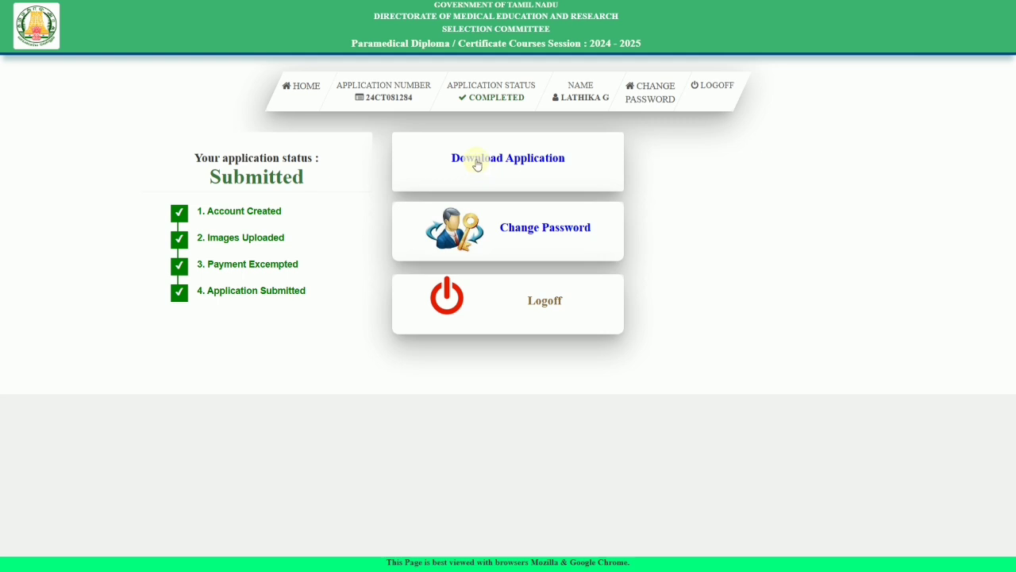
{"action": "key", "text": "alt+Tab"}
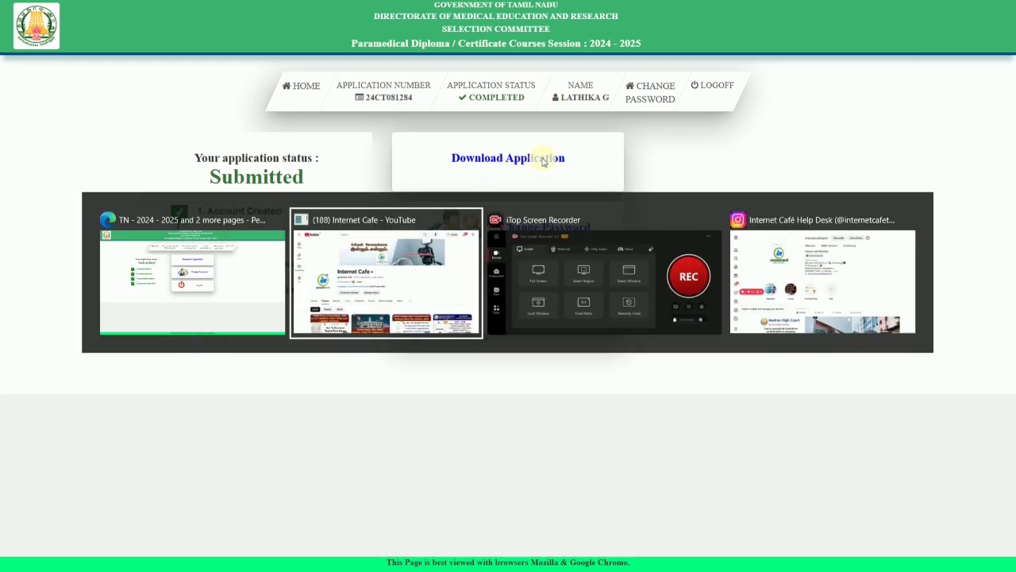
{"action": "key", "text": "alt+Tab"}
{"action": "key", "text": "alt+Tab"}
{"action": "key", "text": "alt+Tab"}
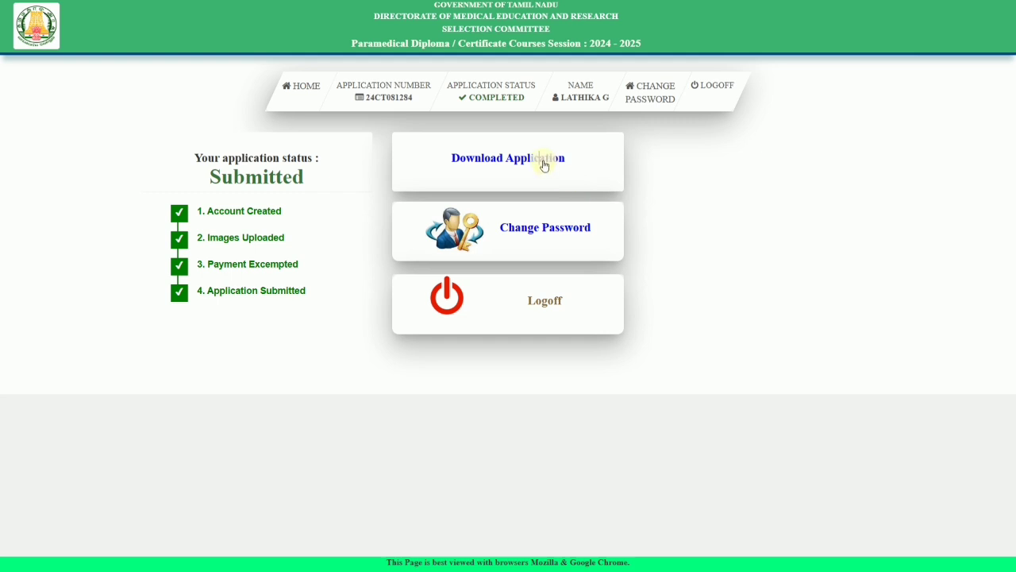
Step: Download the submitted application as a PDF, open it and look through both pages
{"action": "left_click", "coordinate": [543, 162]}
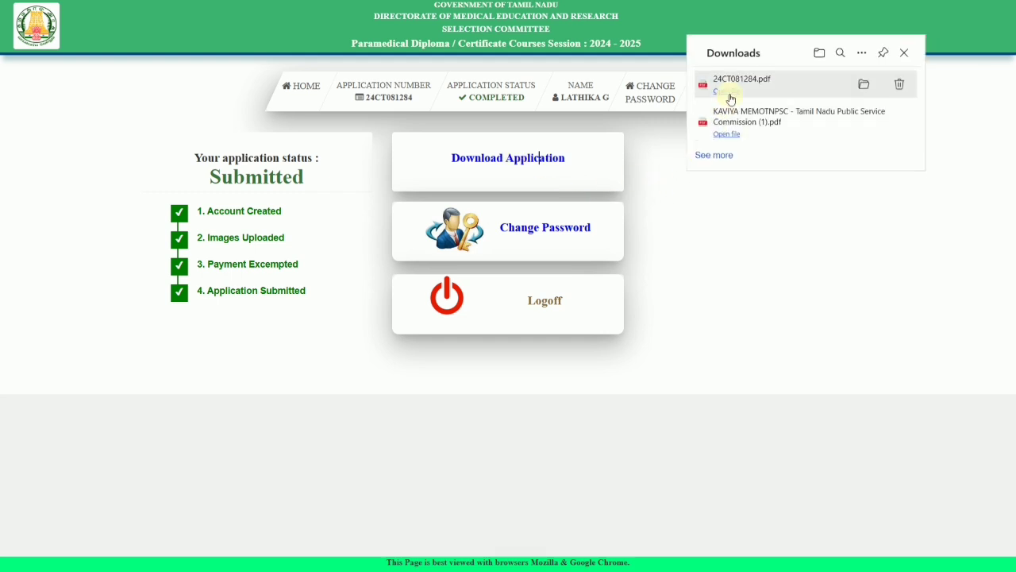
{"action": "left_click", "coordinate": [731, 93]}
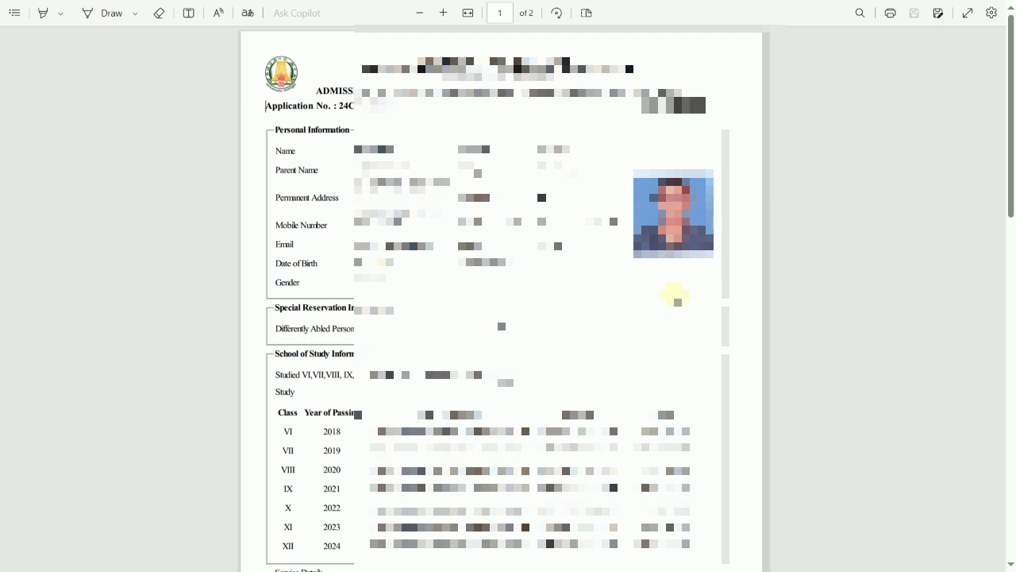
{"action": "scroll", "coordinate": [674, 295], "scroll_direction": "down", "scroll_amount": 12}
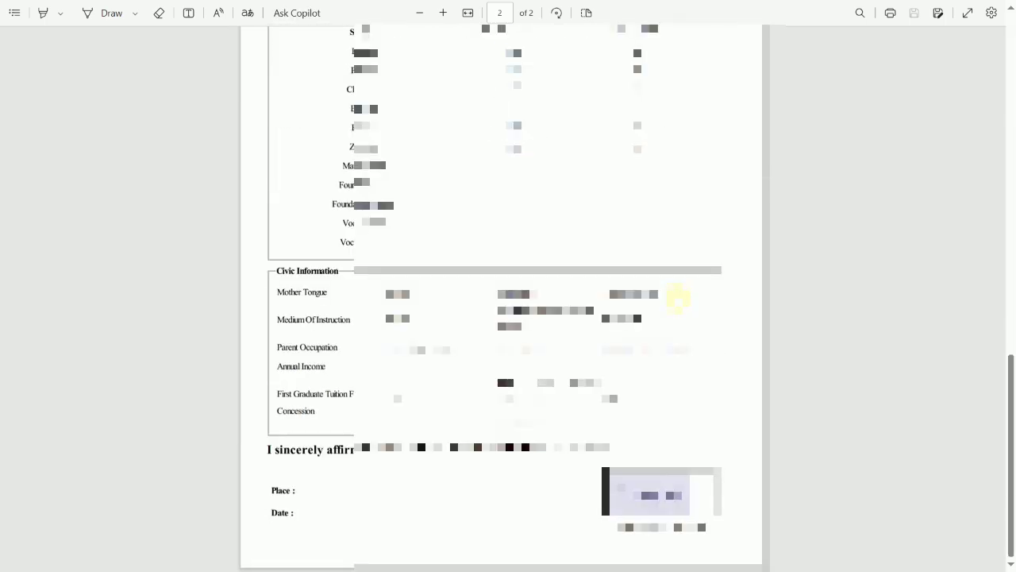
Step: Switch to the Internet Café Help Desk profile on Instagram and look through its posts
{"action": "key", "text": "alt+Tab"}
{"action": "key", "text": "alt+Tab"}
{"action": "key", "text": "alt+Tab"}
{"action": "key", "text": "alt+Tab"}
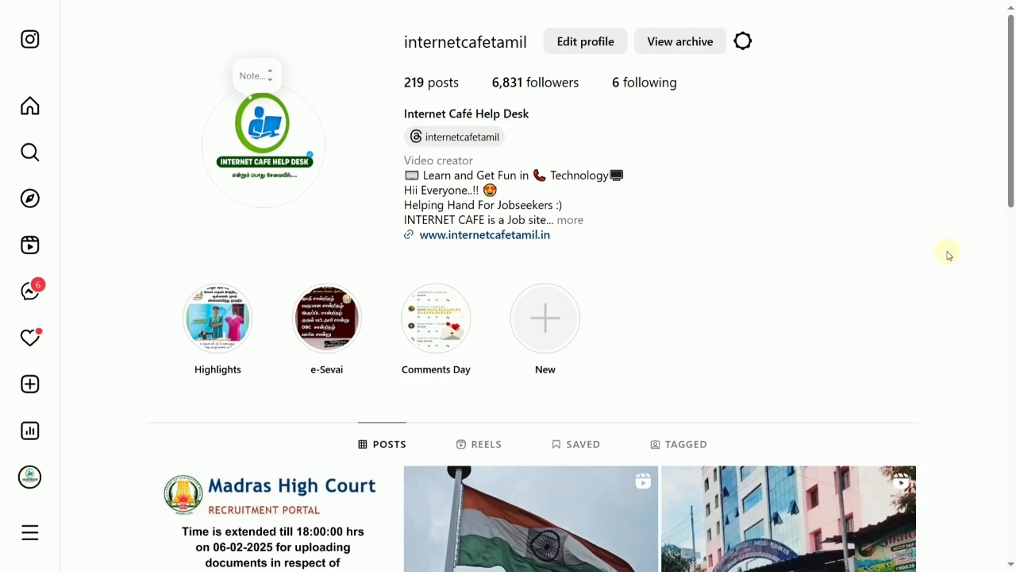
{"action": "scroll", "coordinate": [955, 326], "scroll_direction": "down", "scroll_amount": 2}
{"action": "scroll", "coordinate": [958, 327], "scroll_direction": "down", "scroll_amount": 7}
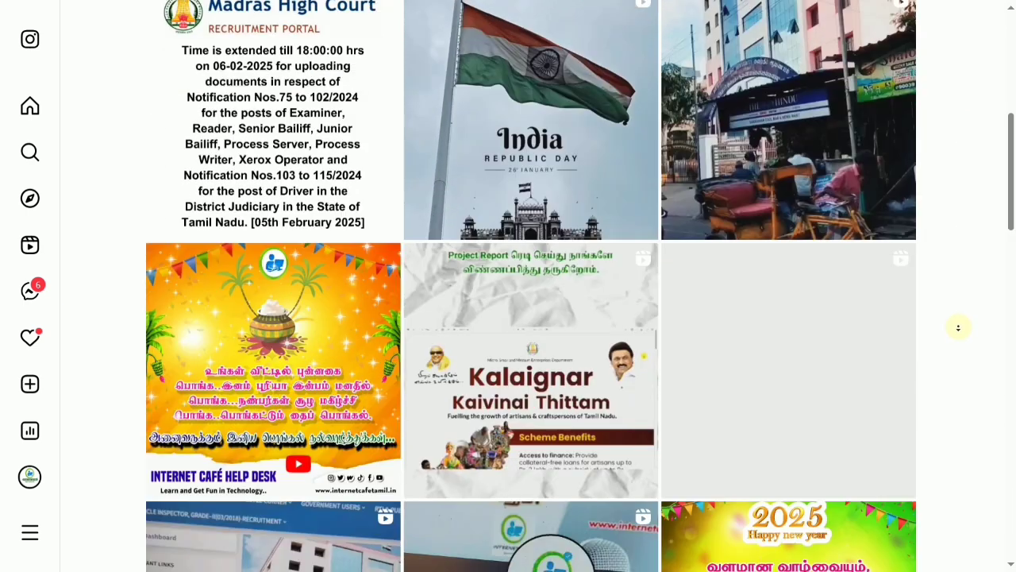